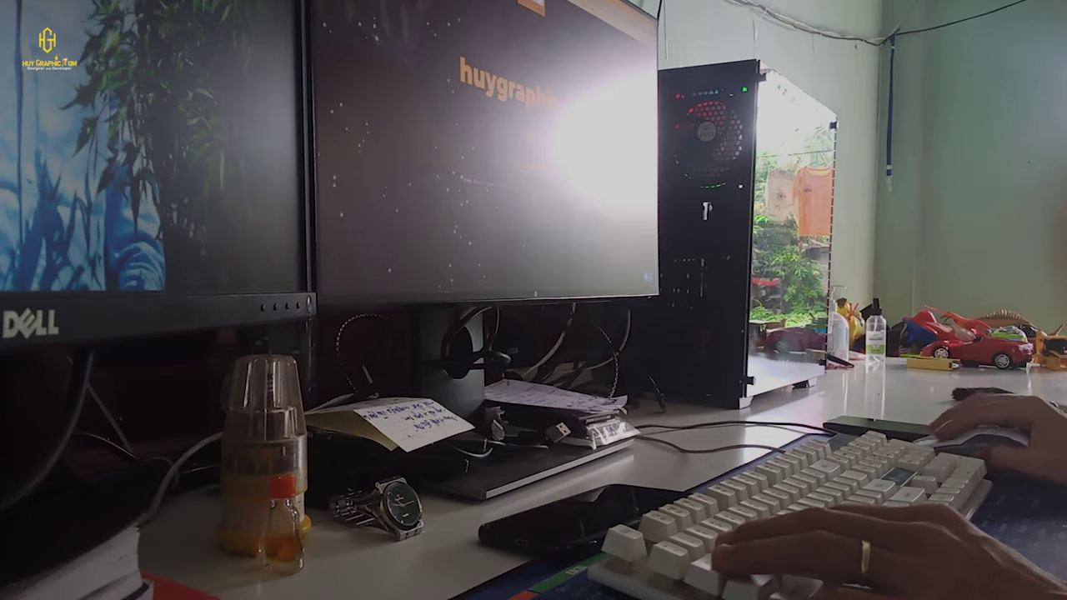
Open the Champasak University folder on drive DAYTA (D:) from the taskbar's File Explorer.
scroll(484, 142, up, 5)
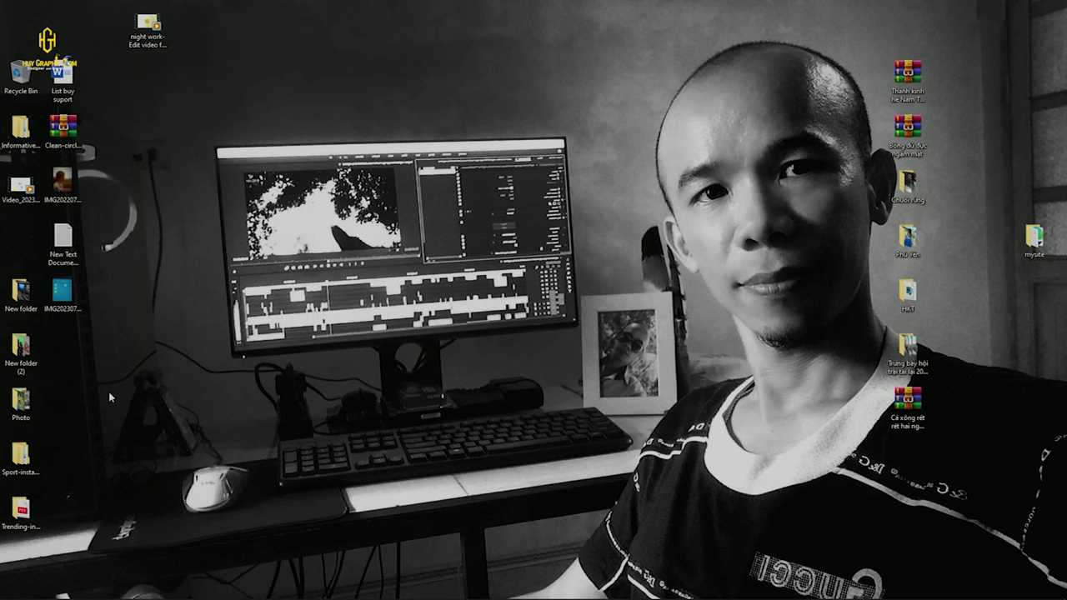
mouse_move(71, 590)
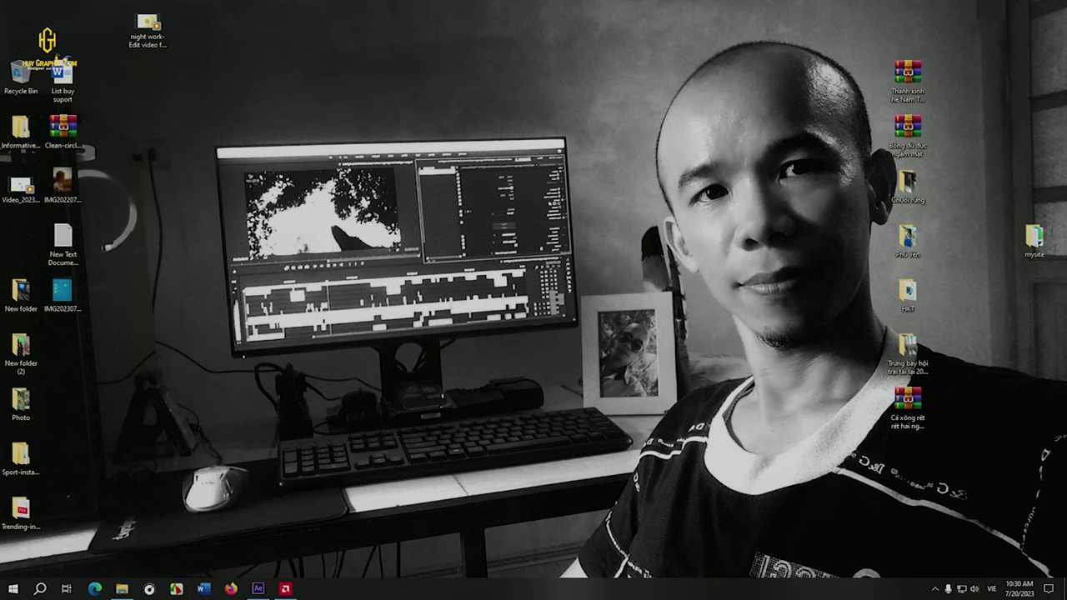
click(122, 590)
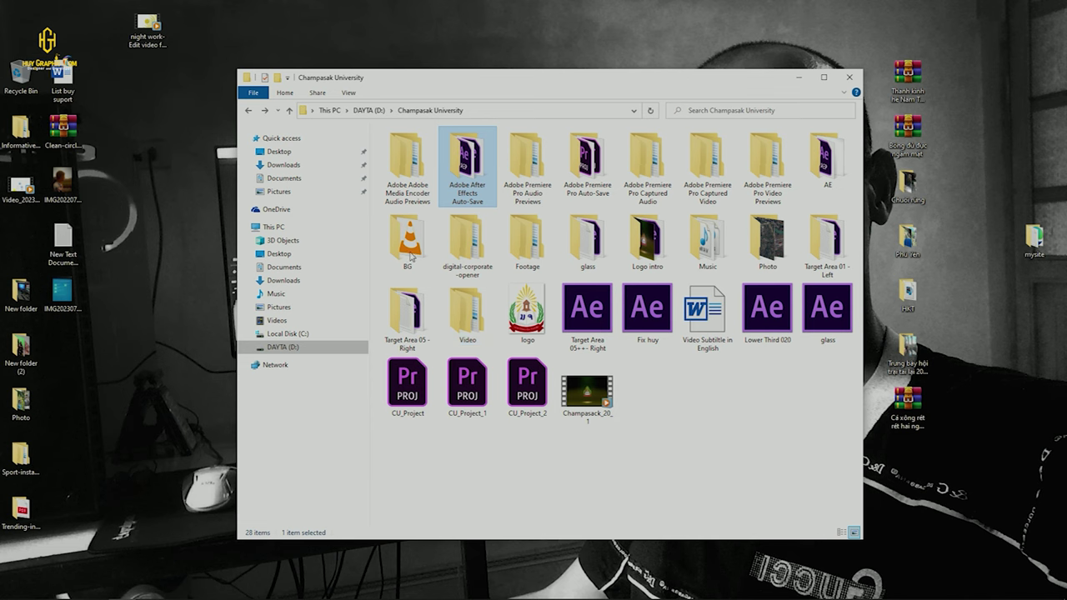
Play the cac khoa video from the AE folder in a restored player window, then close it.
double_click(826, 162)
double_click(767, 171)
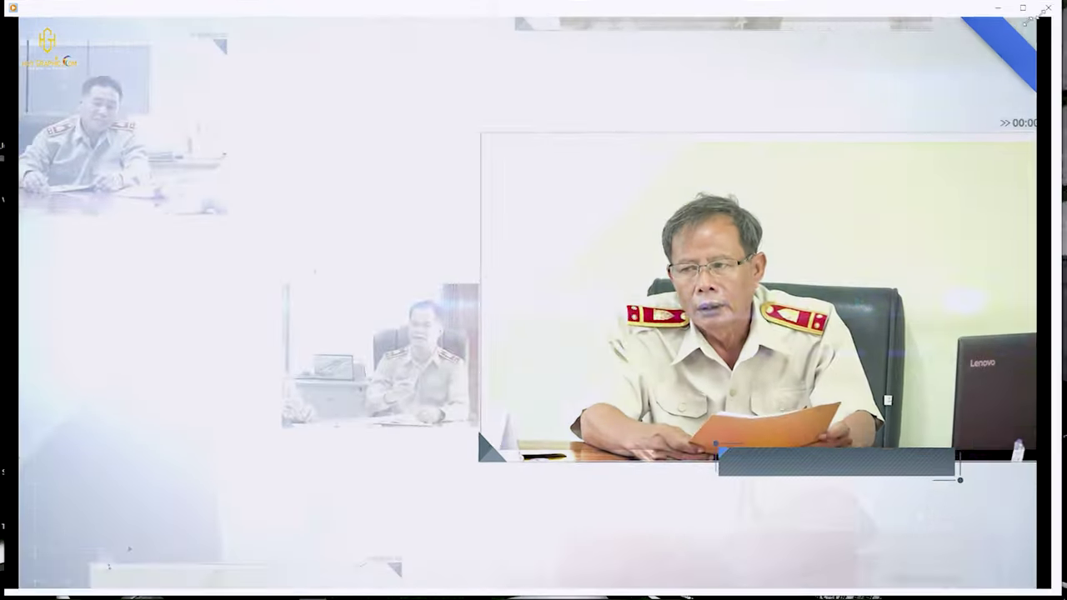
click(1023, 7)
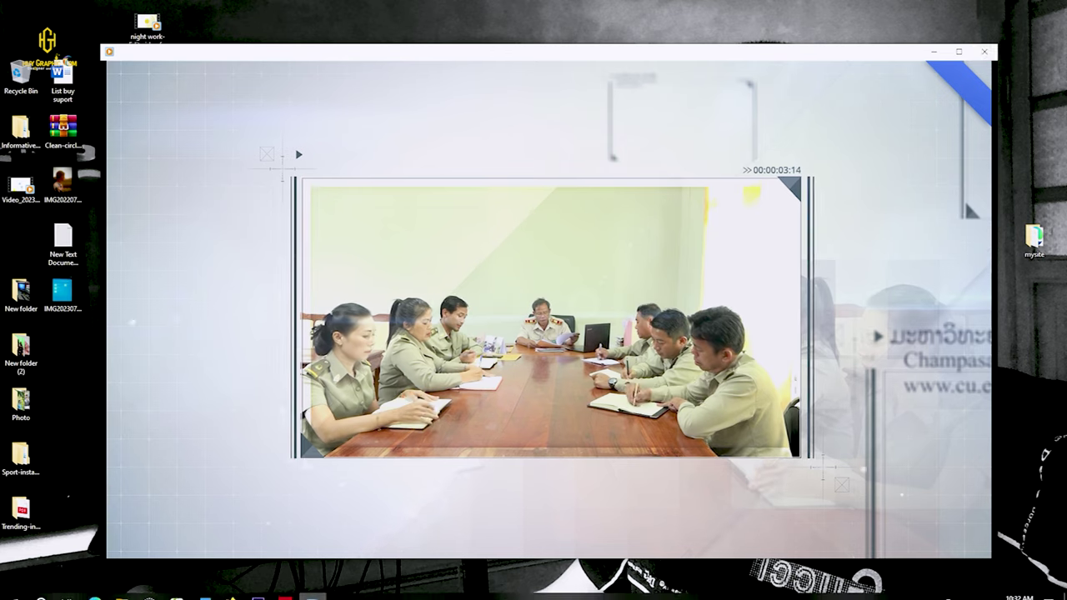
mouse_move(582, 528)
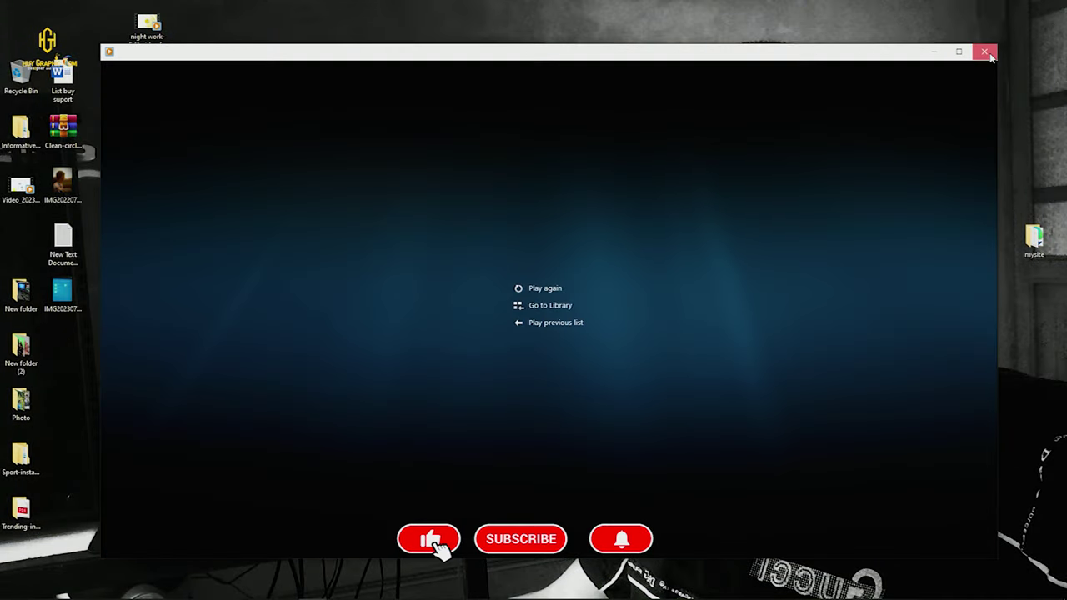
click(985, 53)
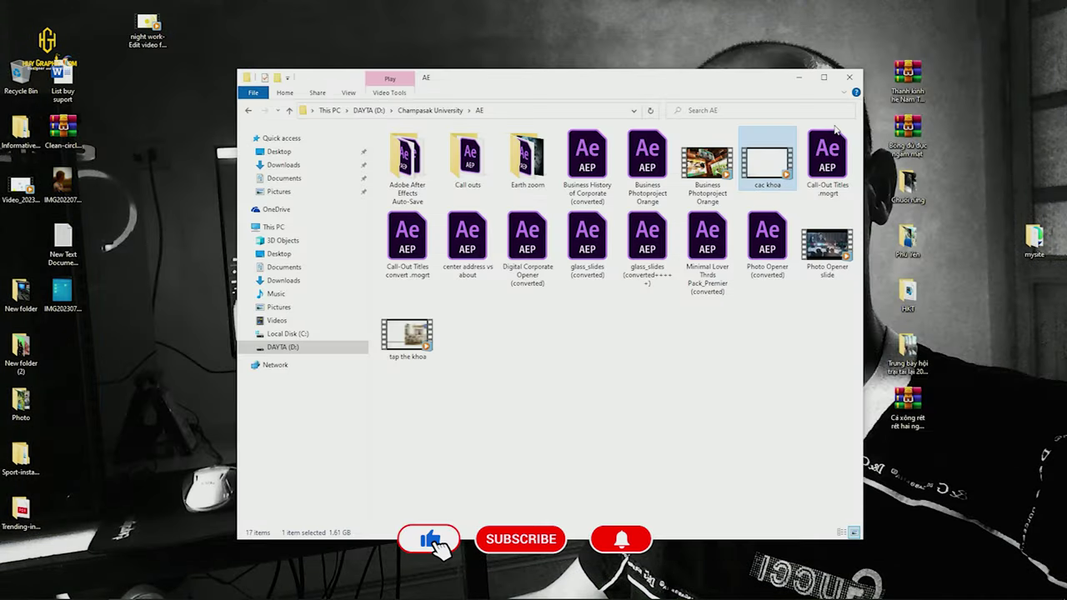
Open the cac khoa video file's Properties and move the dialog aside.
right_click(768, 168)
click(799, 397)
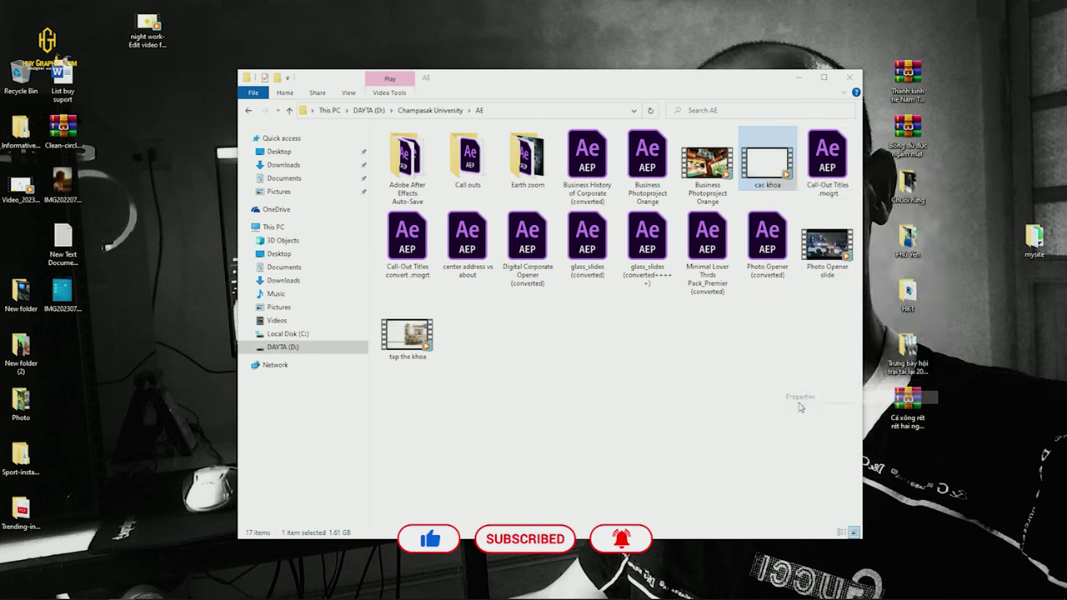
drag(880, 179, 589, 300)
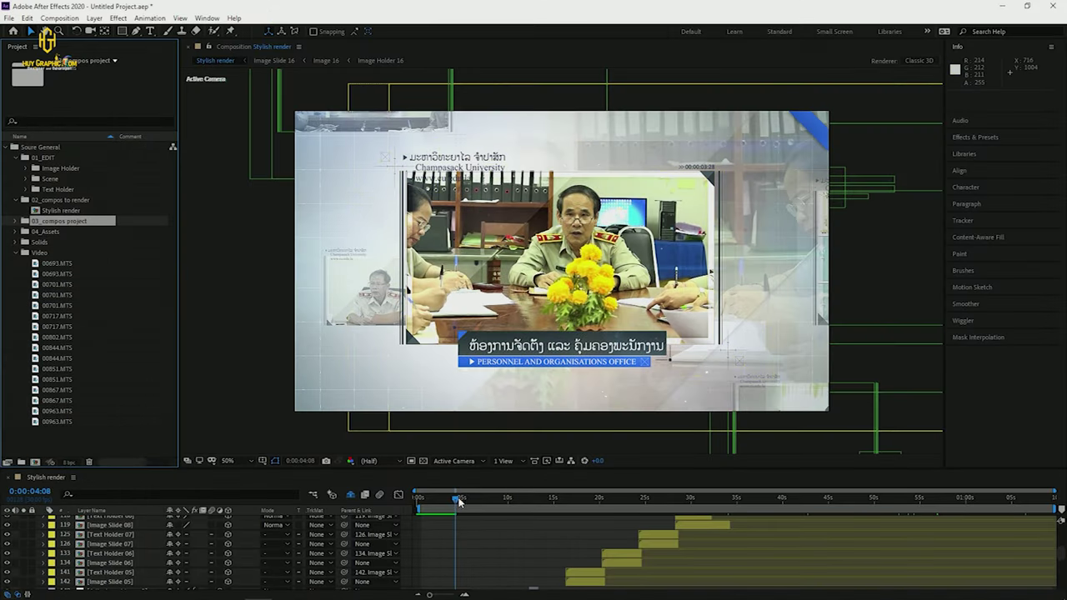
Rewind Stylish render to 0:00:00:00 and preview it, stopping at 0:00:04:12.
drag(457, 500, 417, 499)
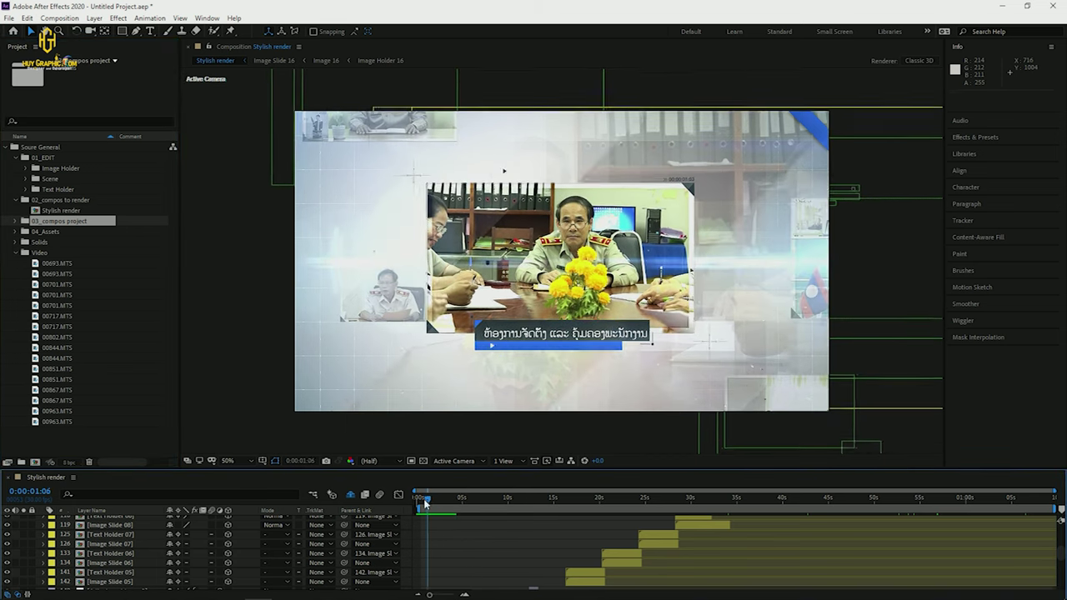
key(space)
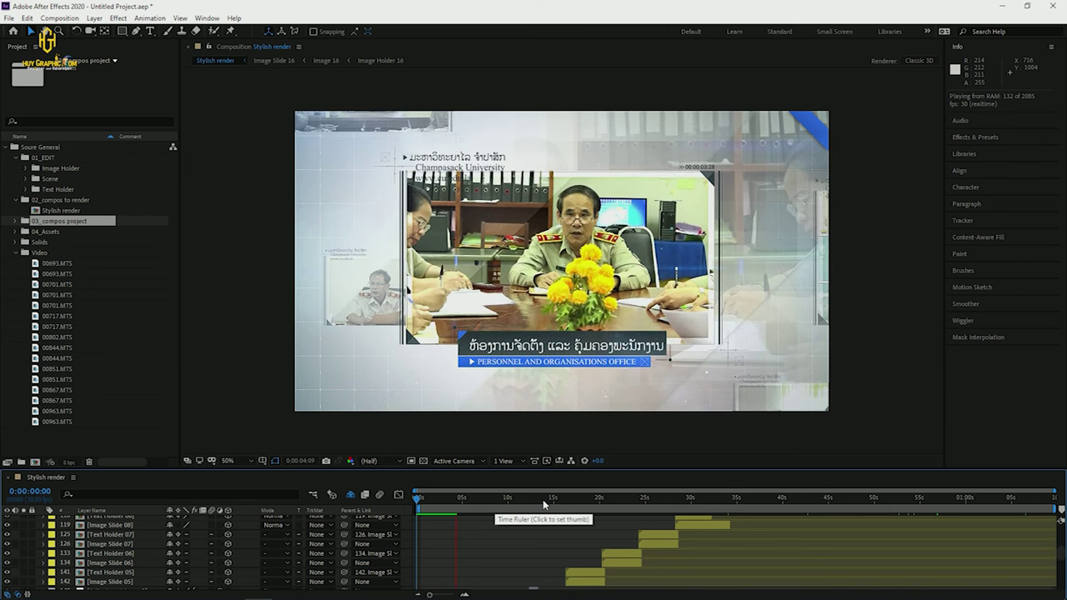
key(space)
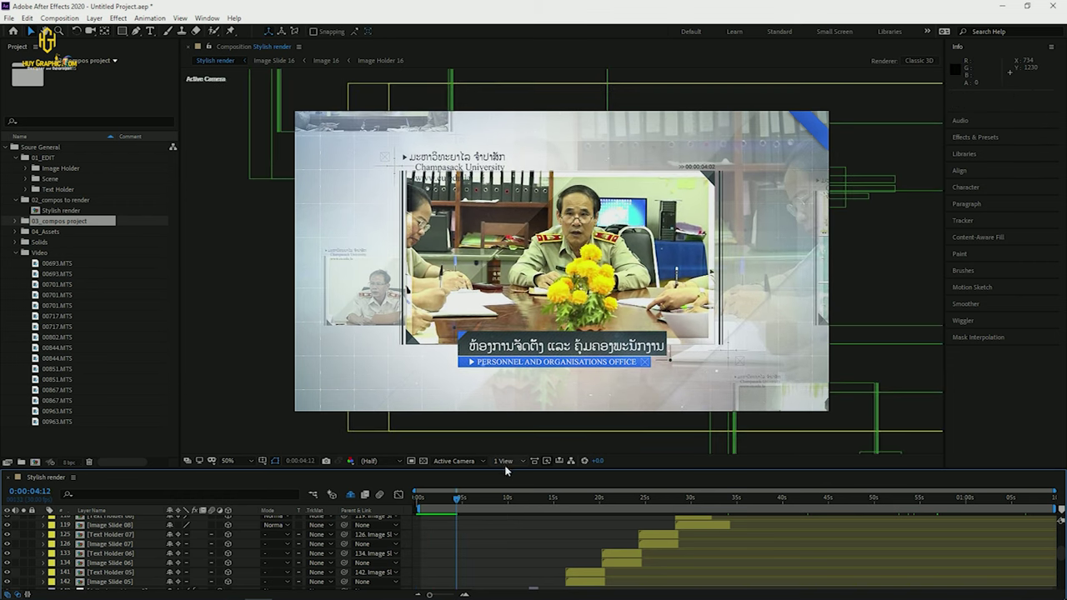
Enlarge the timeline panel and set the viewer magnification to Fit.
drag(508, 469, 517, 319)
click(248, 312)
click(244, 330)
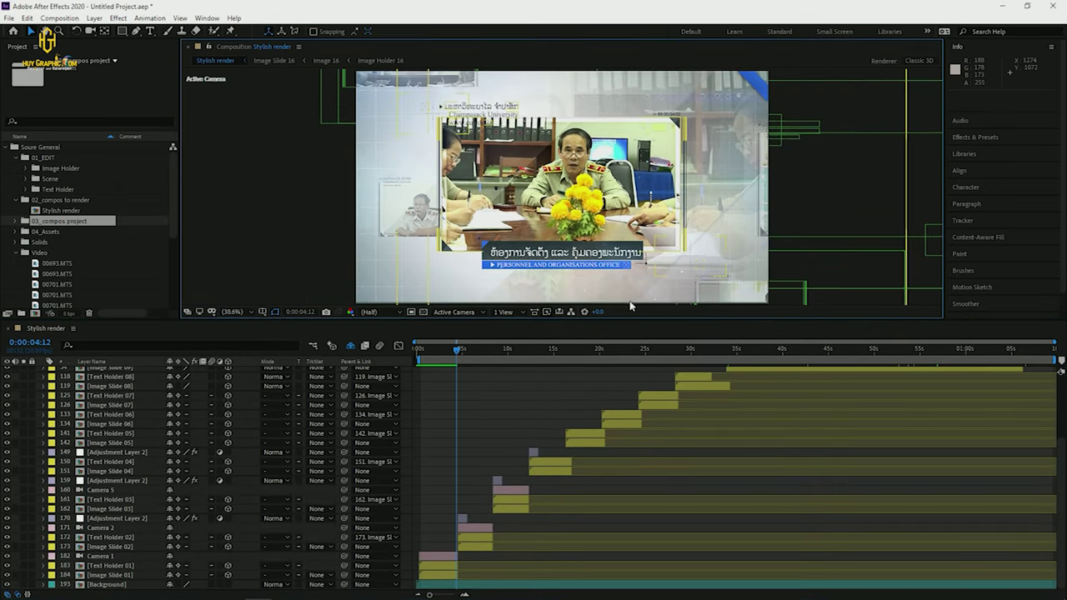
Widen the Project panel, inspect an asset in 04_Assets, then collapse that folder.
drag(179, 248, 267, 254)
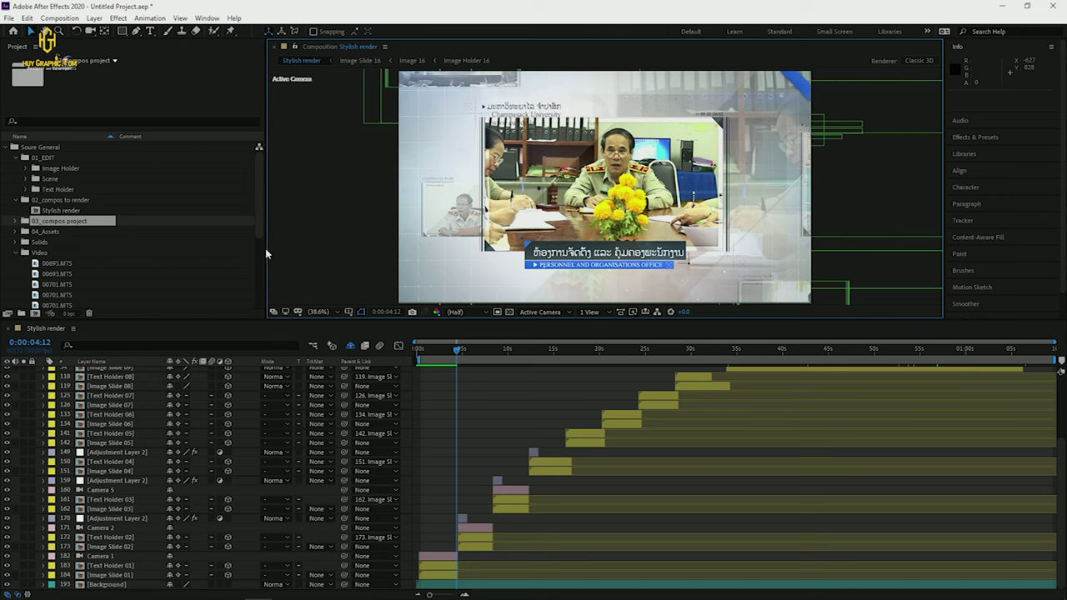
click(258, 194)
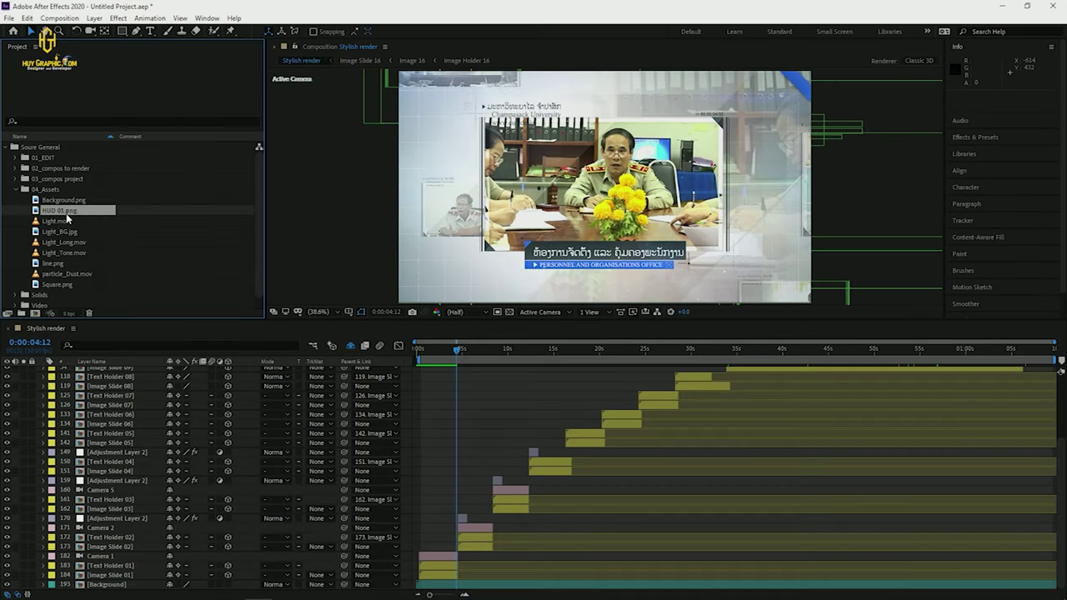
click(60, 233)
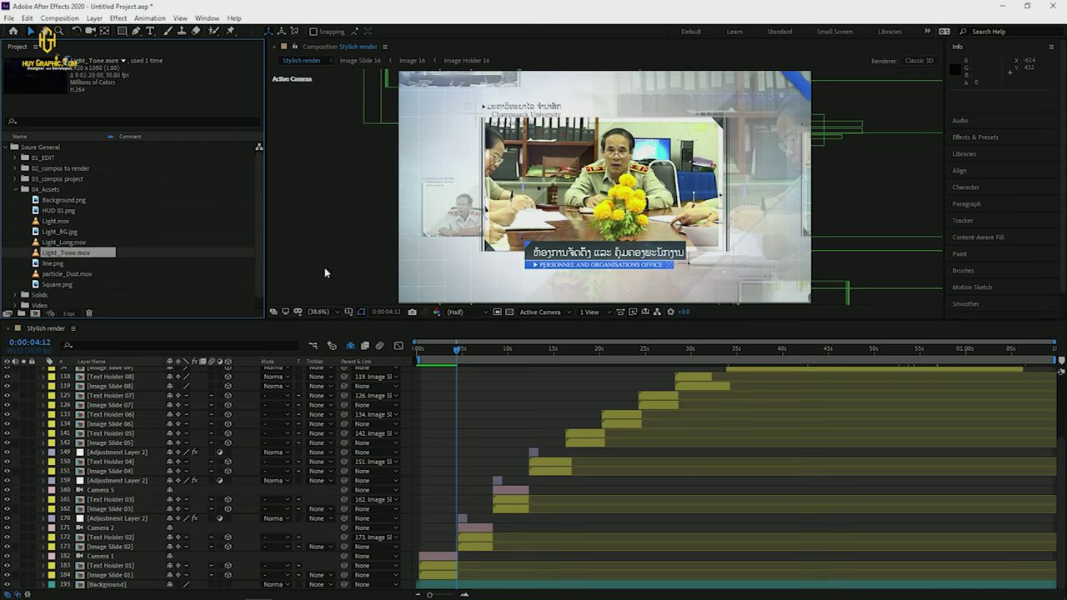
scroll(262, 300, down, 1)
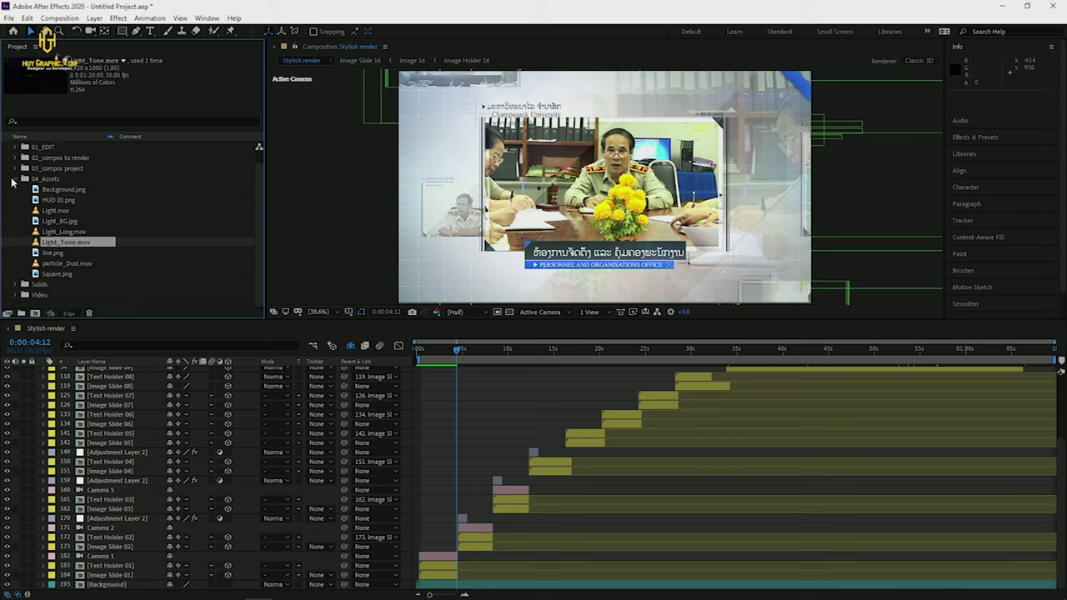
click(15, 179)
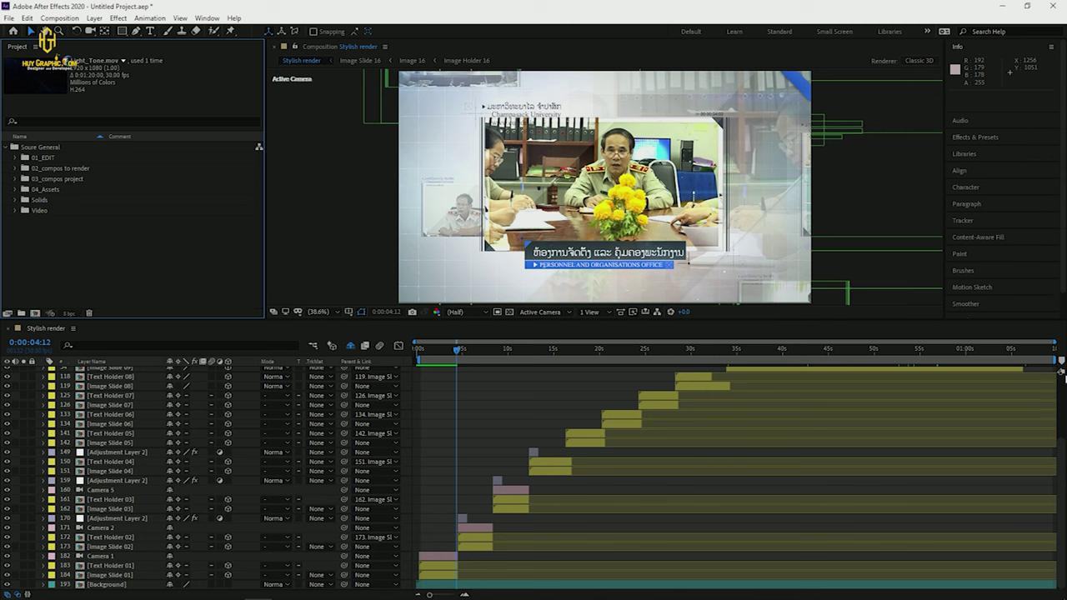
Resize the panels so the timeline shows more of the stacked layers.
drag(1064, 461, 1062, 373)
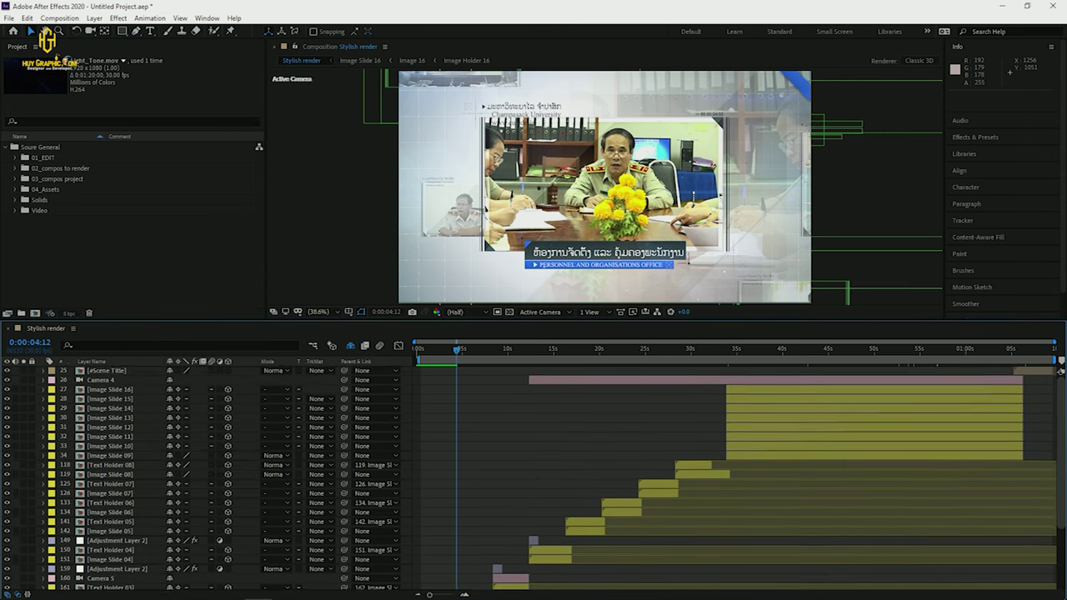
scroll(1064, 403, down, 5)
scroll(1065, 498, up, 2)
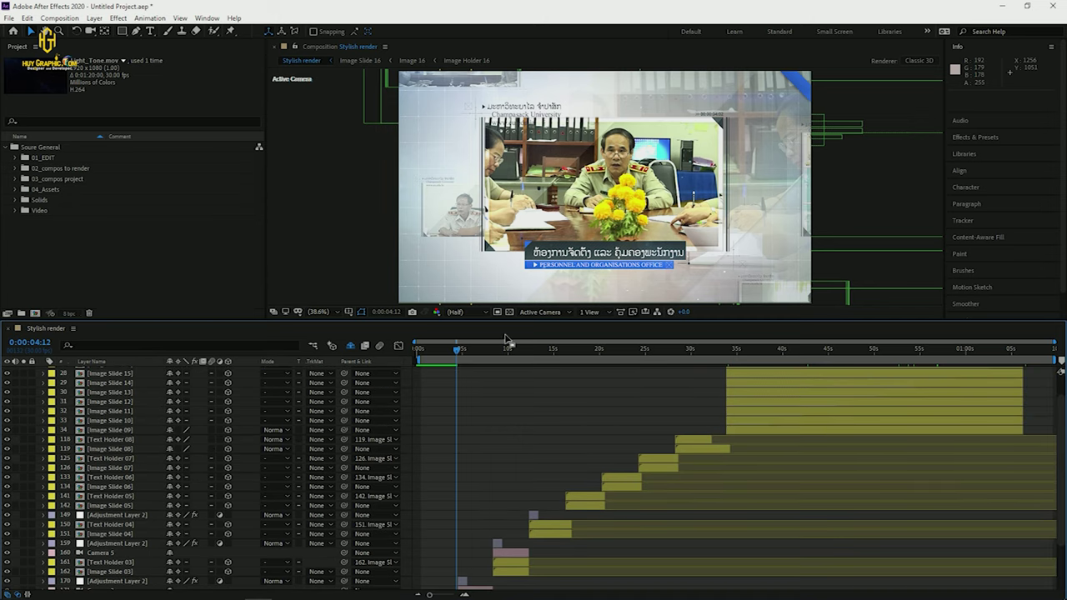
drag(524, 321, 528, 274)
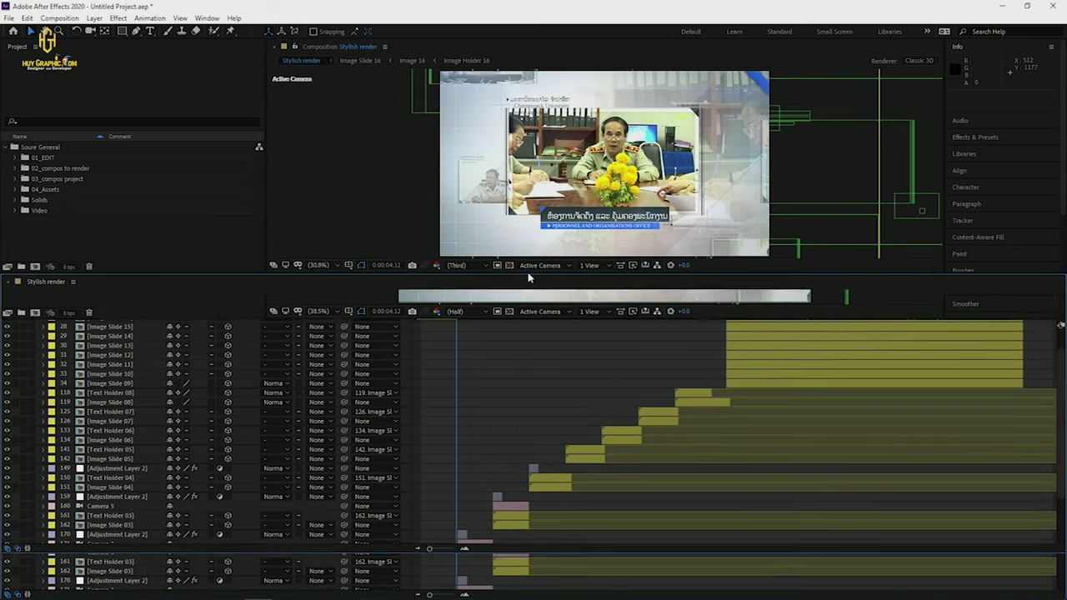
Keep the viewer's preview resolution set to Auto.
click(482, 267)
click(468, 283)
click(484, 265)
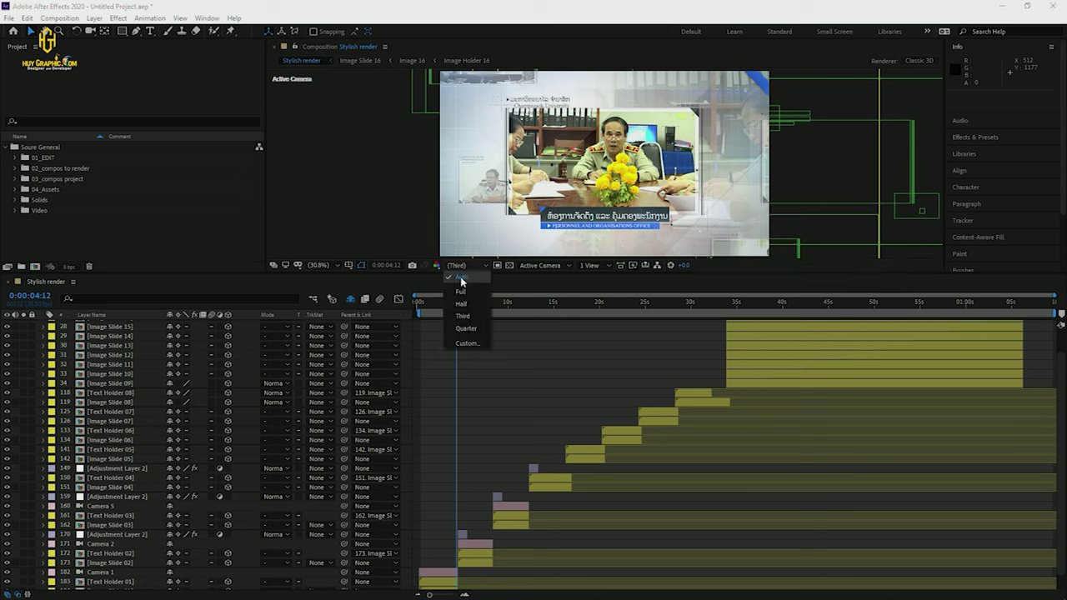
click(462, 282)
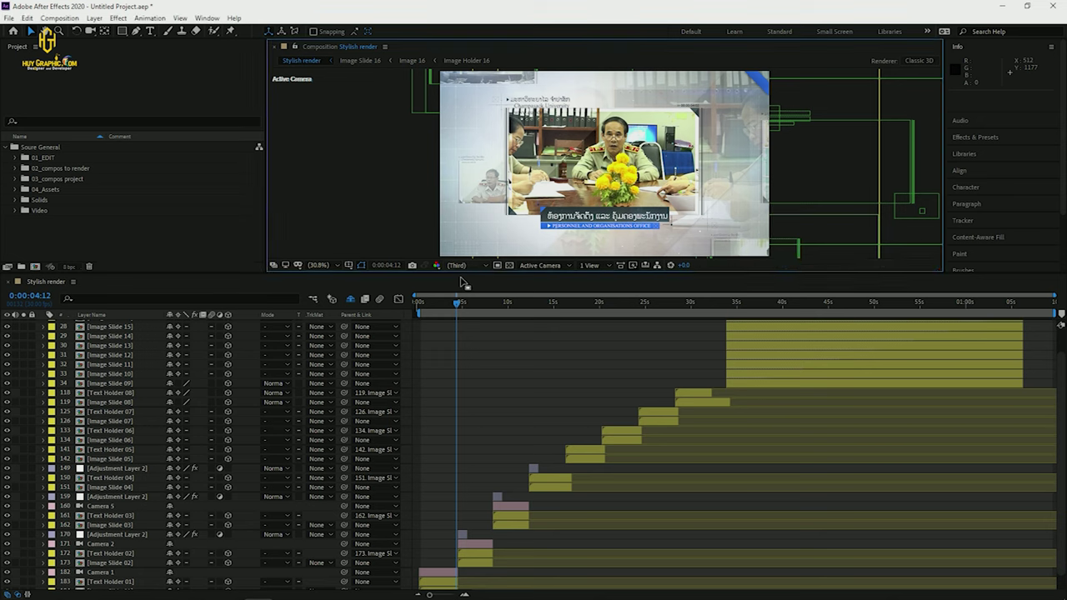
Fit the composition in the viewer, nudge the view, and move the playhead to 0:00:19:05.
click(339, 267)
click(338, 287)
drag(523, 218, 541, 200)
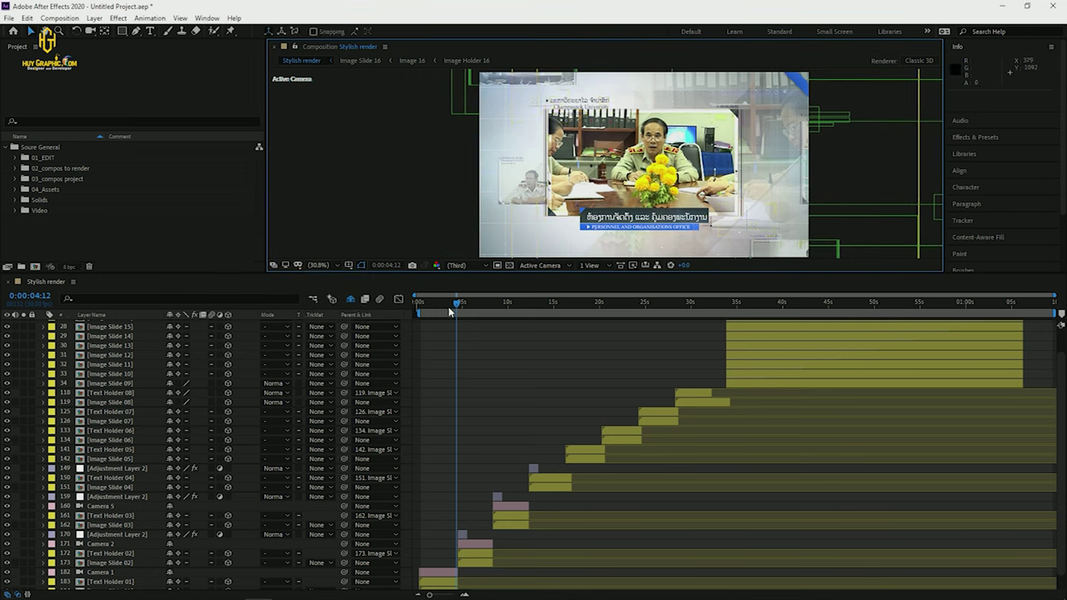
drag(457, 306, 592, 304)
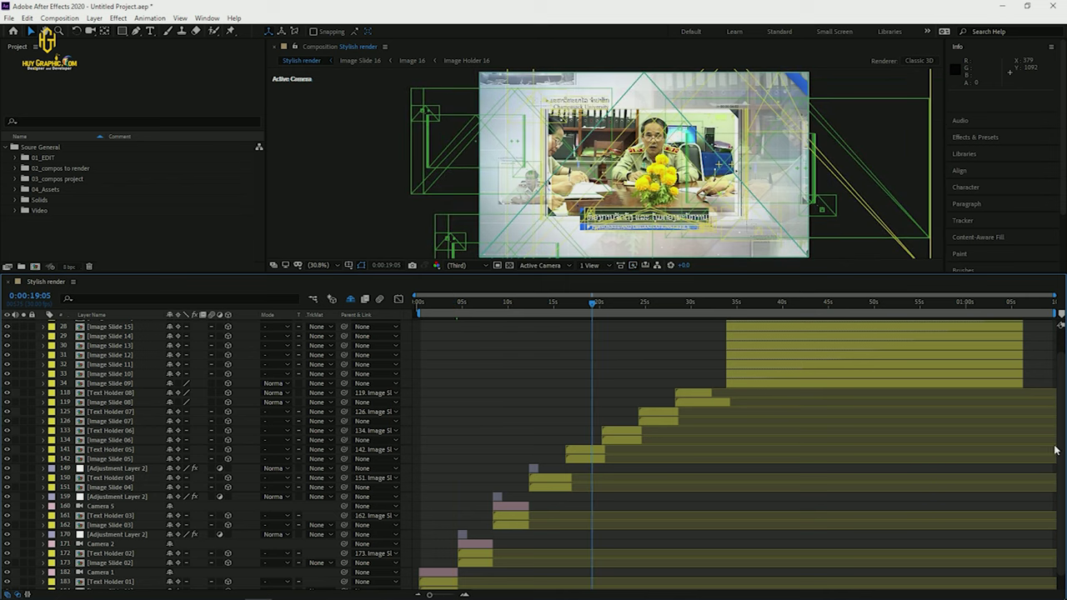
Select the Camera 4 layer and scrub the playhead toward the end, about 0:01:07.
scroll(1062, 460, down, 1)
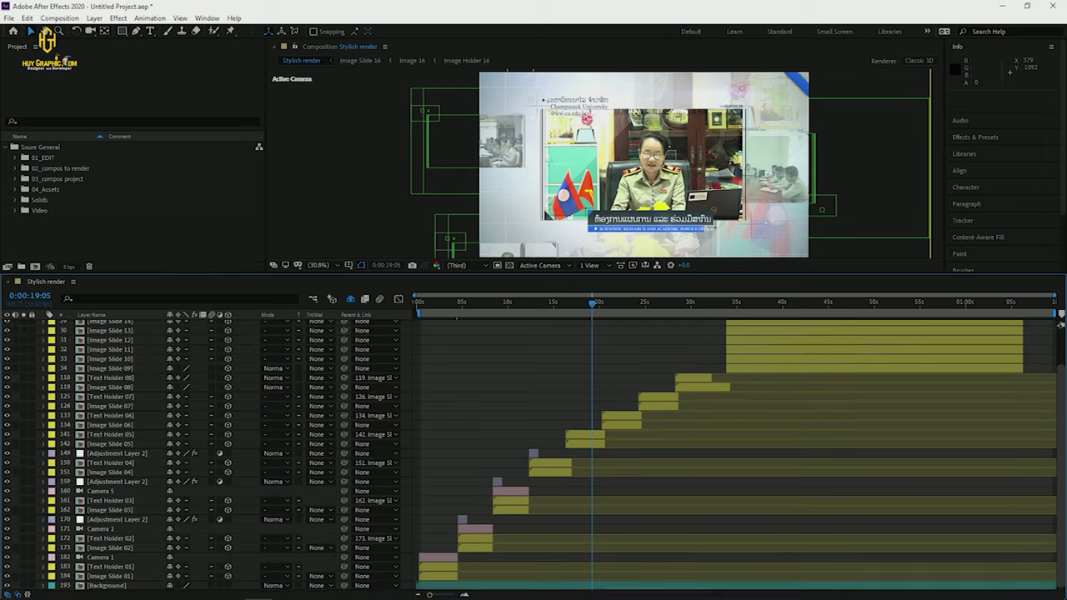
scroll(1061, 325, up, 3)
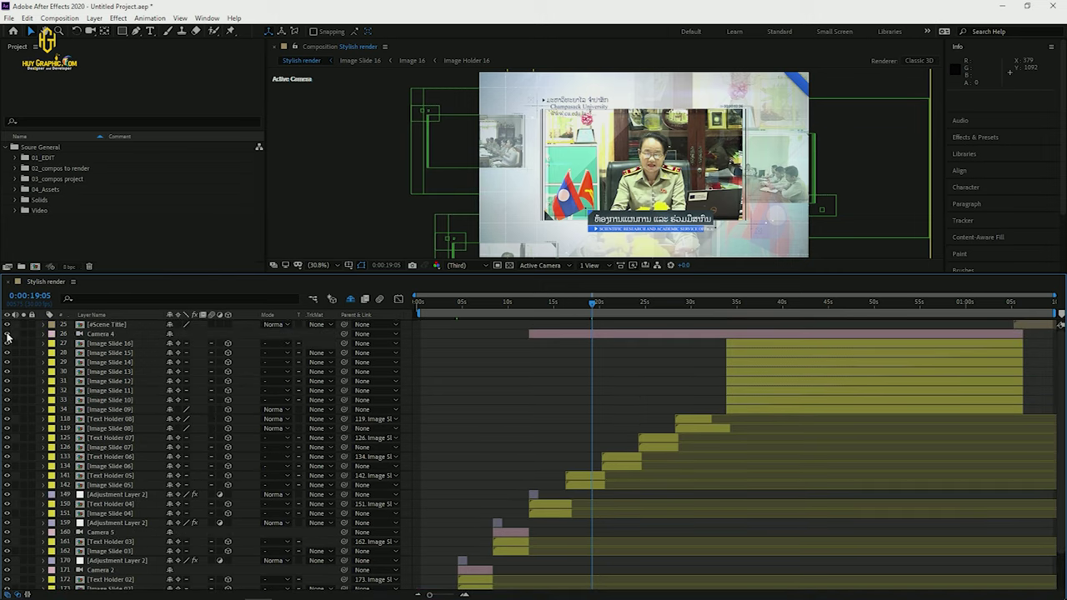
click(6, 335)
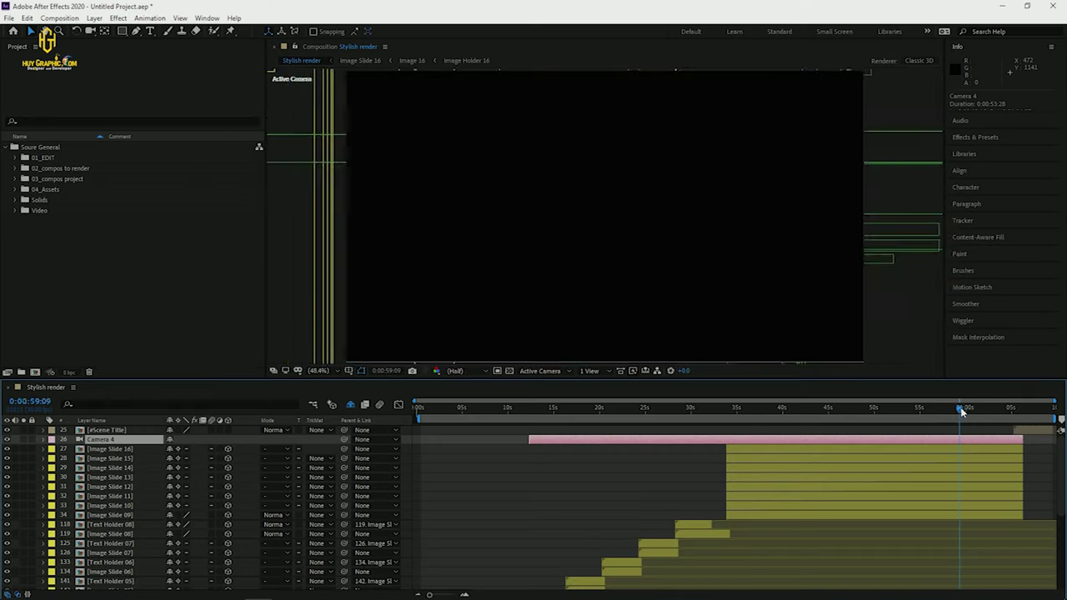
drag(972, 413, 1009, 413)
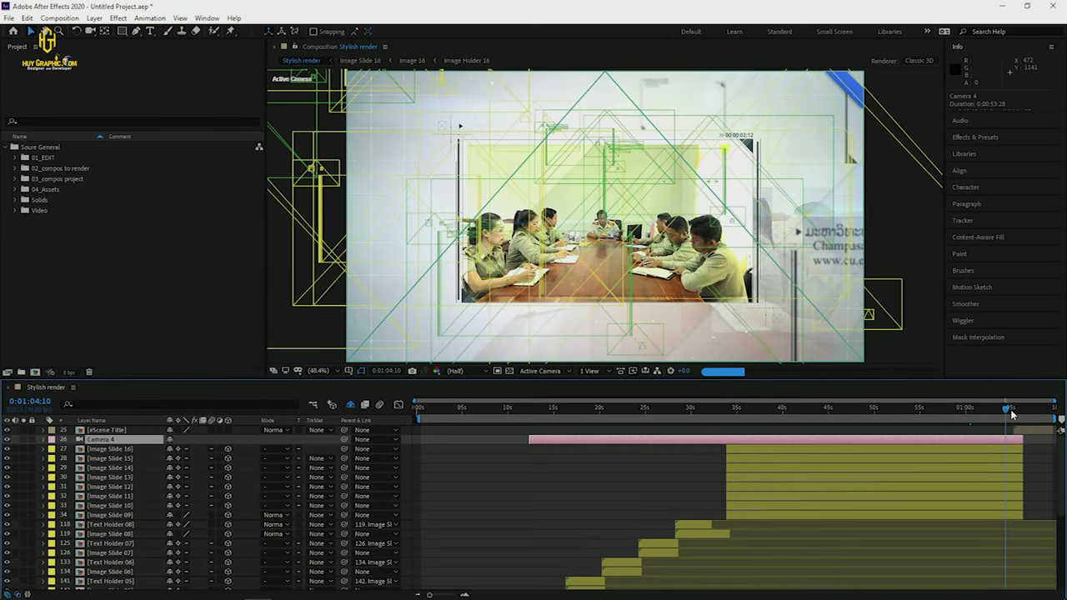
drag(1018, 414, 1035, 413)
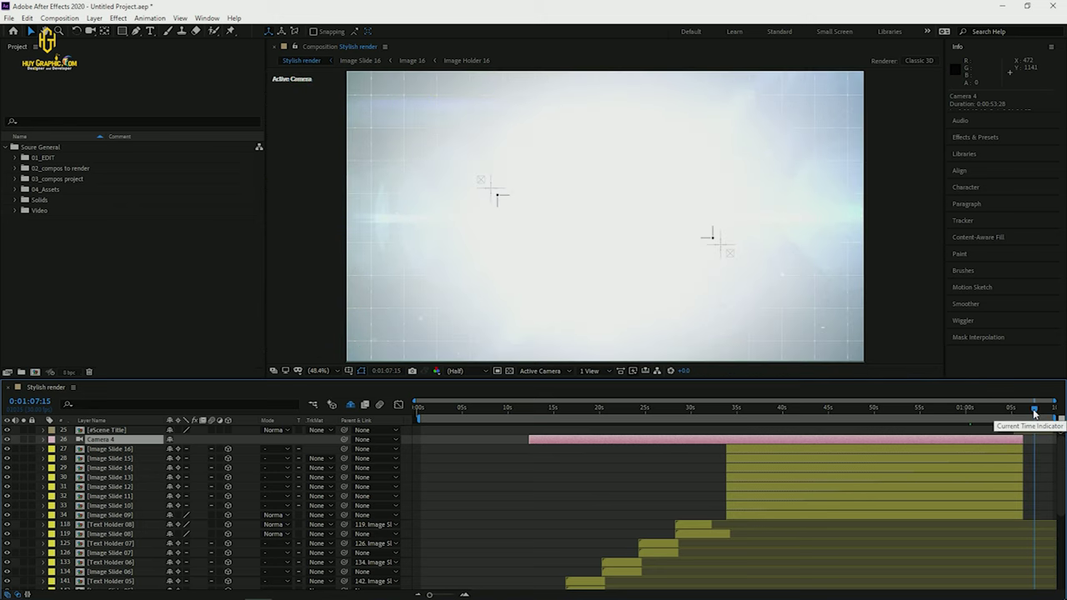
Toggle Camera 4's visibility off and on, then return the playhead to 0:00:38:29.
click(6, 440)
click(6, 438)
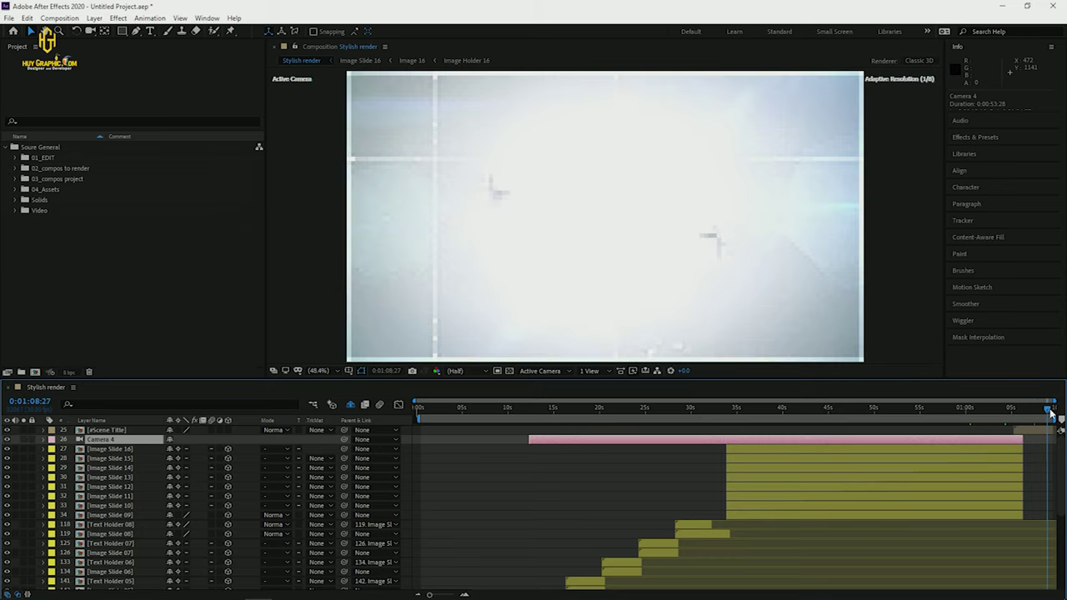
click(815, 414)
click(775, 414)
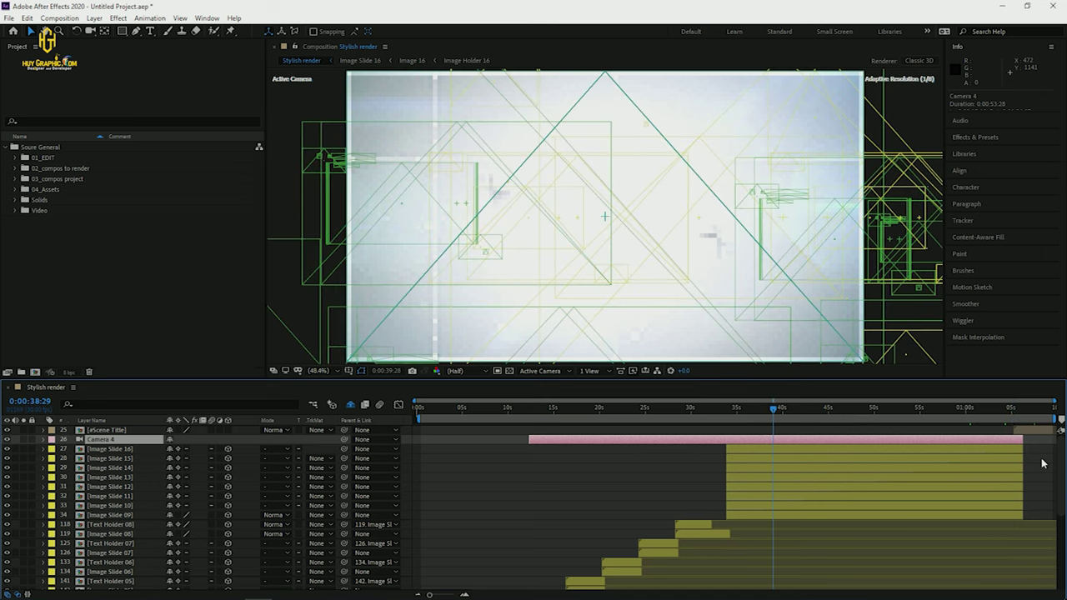
scroll(1064, 469, down, 5)
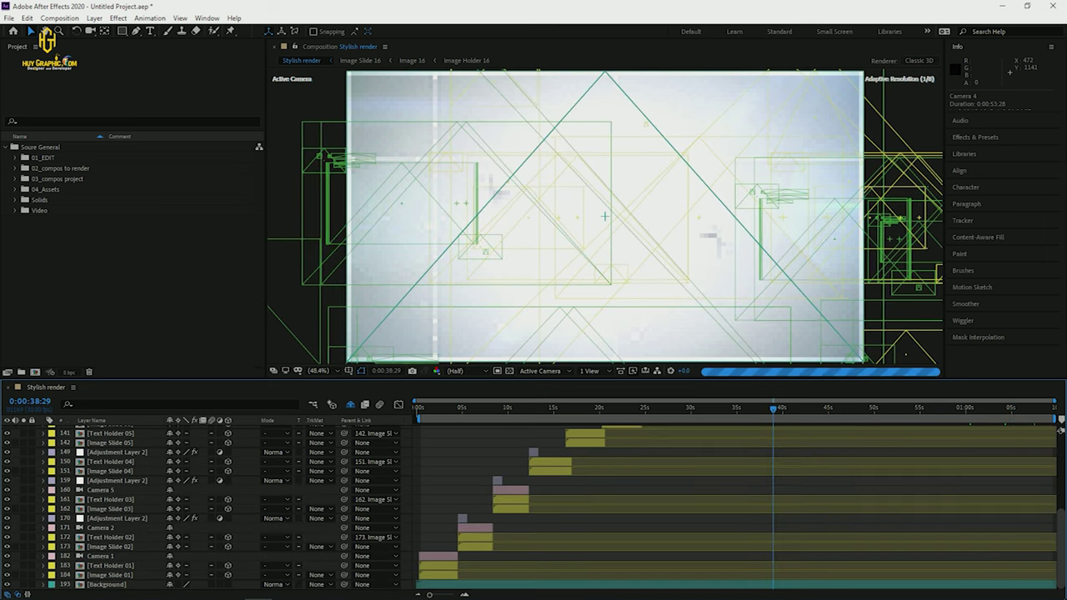
scroll(1061, 430, up, 5)
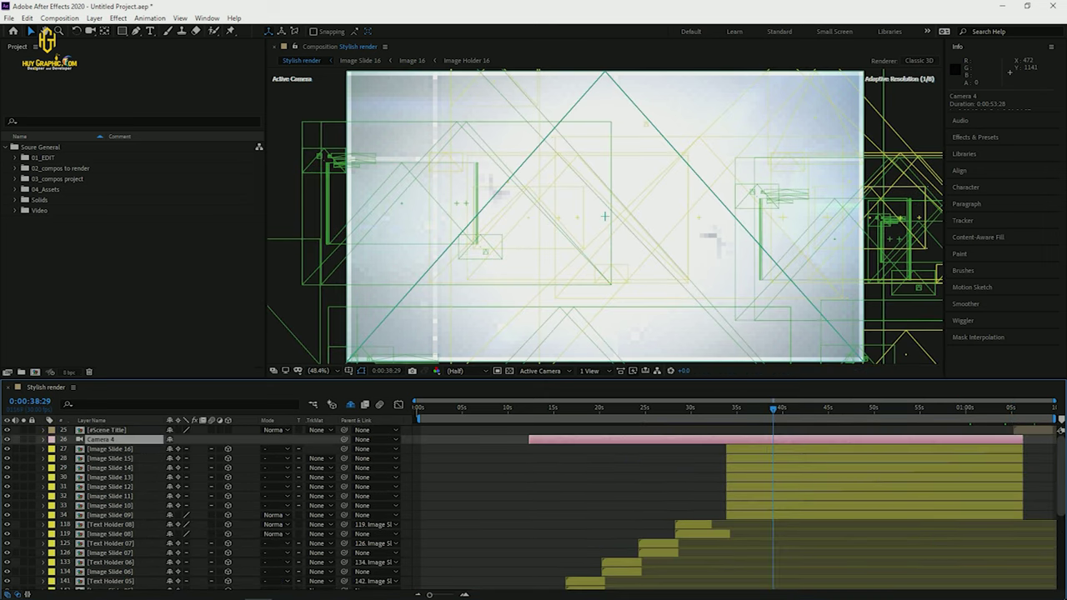
scroll(1061, 431, down, 3)
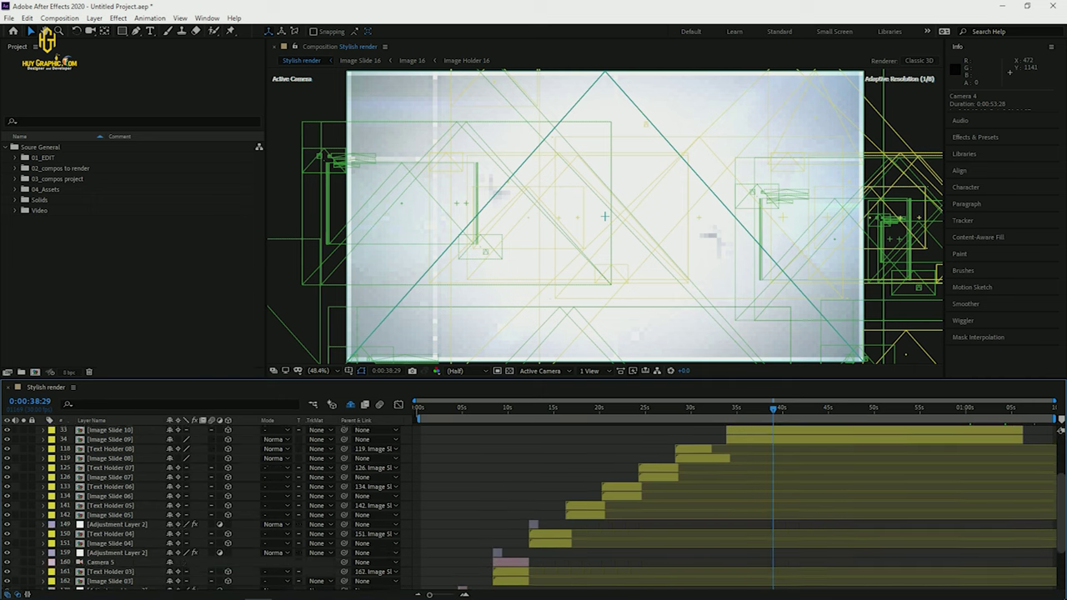
Expand 02_compos to render in the Project panel and select the Stylish render composition.
click(14, 211)
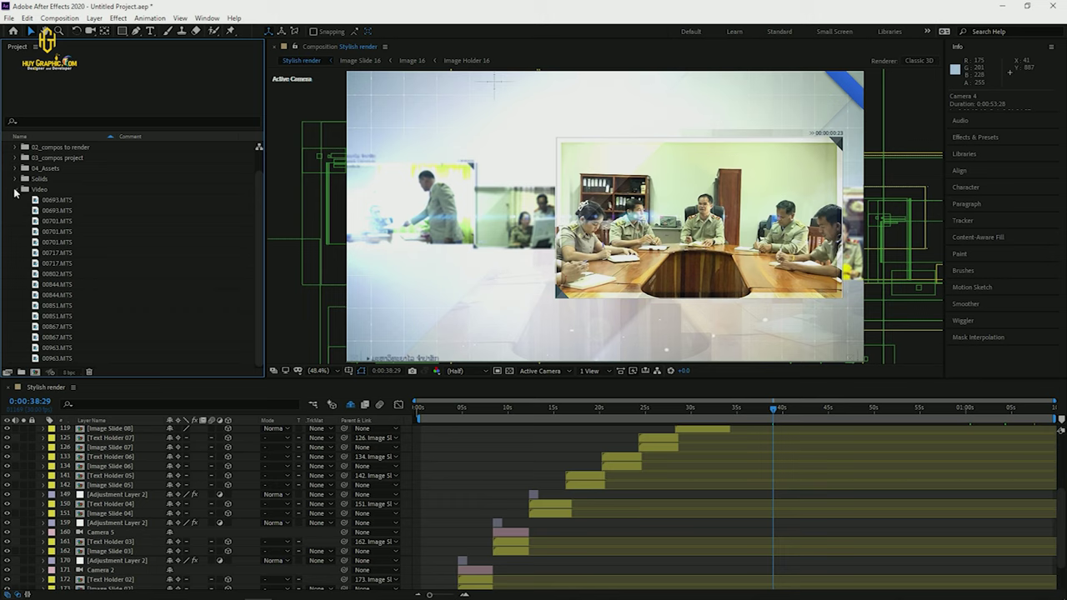
click(14, 190)
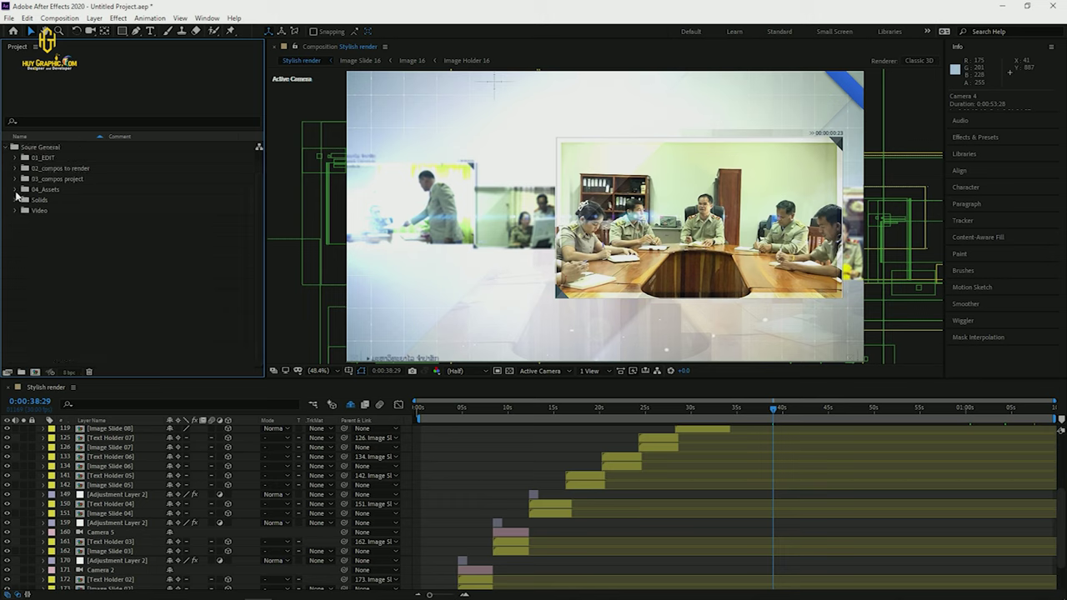
click(15, 168)
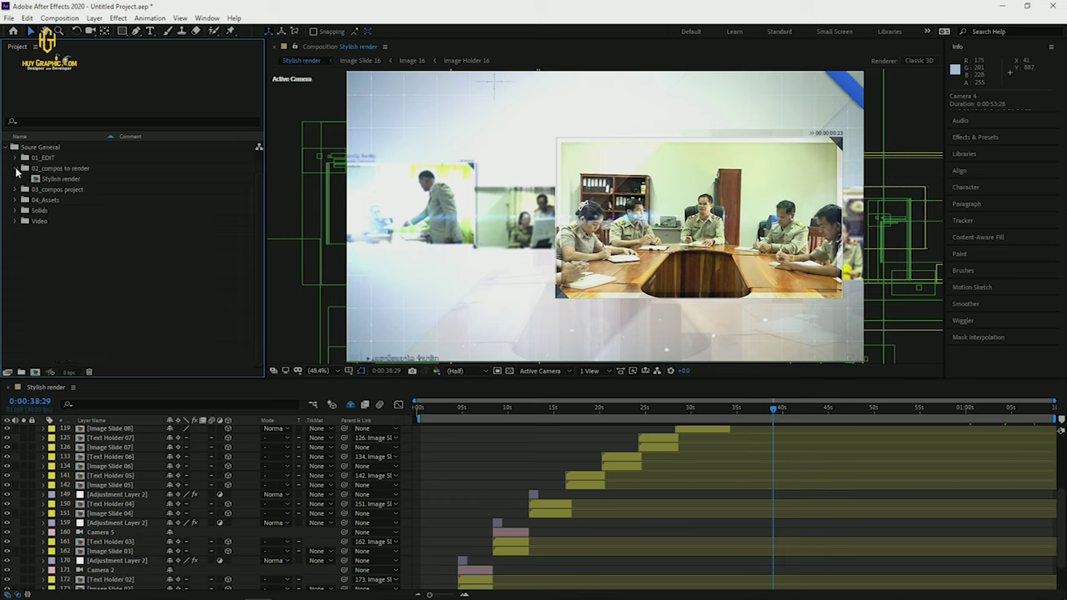
click(61, 179)
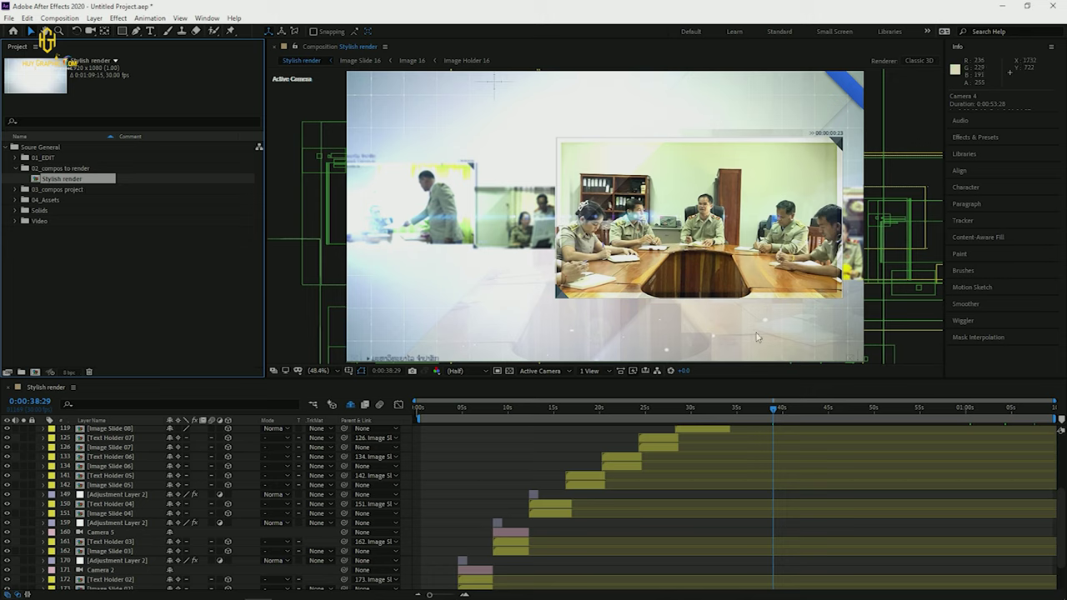
Preview Stylish render from its first frame with the timeline zoomed to 0–16 seconds.
key(Home)
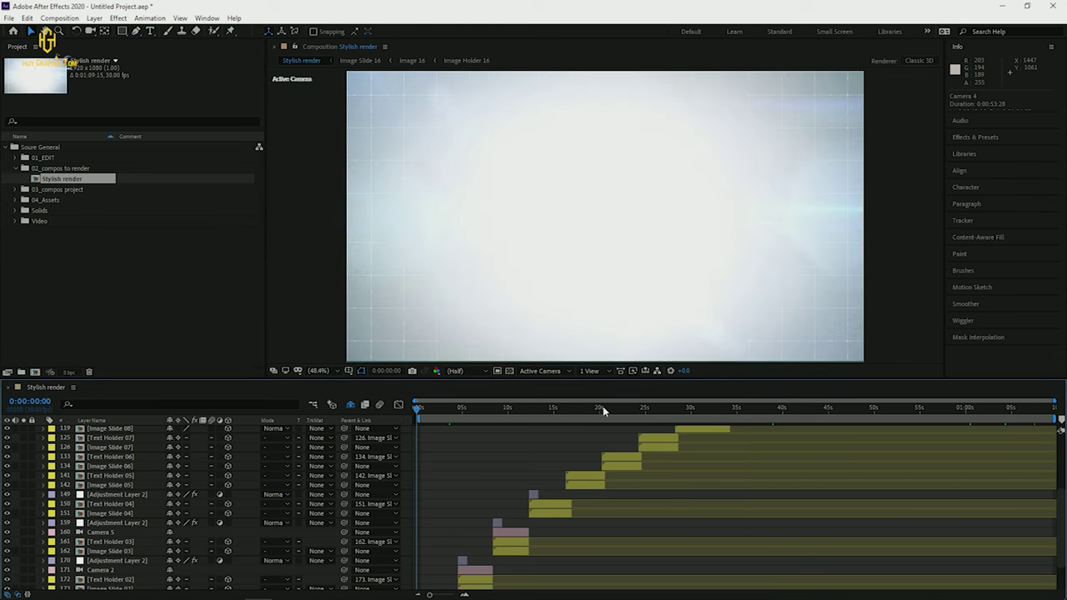
key(space)
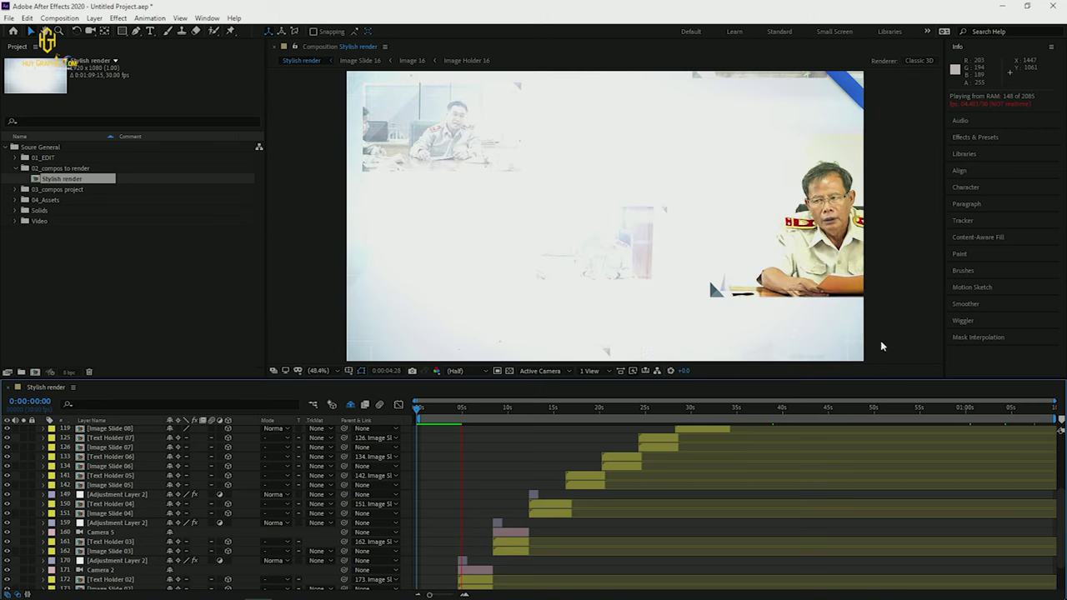
mouse_move(429, 595)
mouse_down()
mouse_move(449, 595)
mouse_move(429, 596)
mouse_up()
key(space)
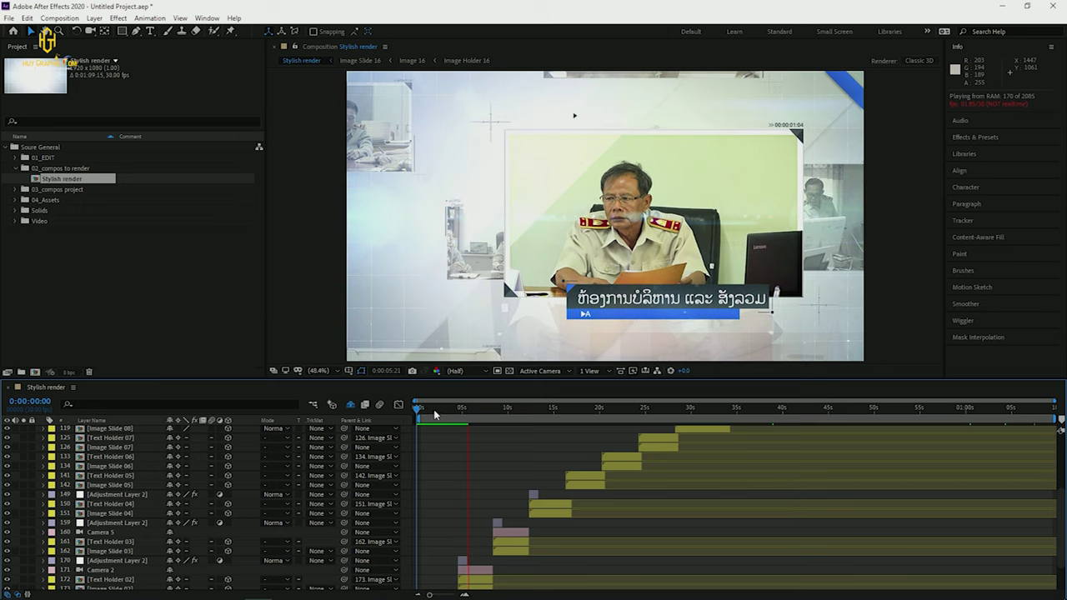
Restart the preview and stop it around 0:00:04:22.
key(space)
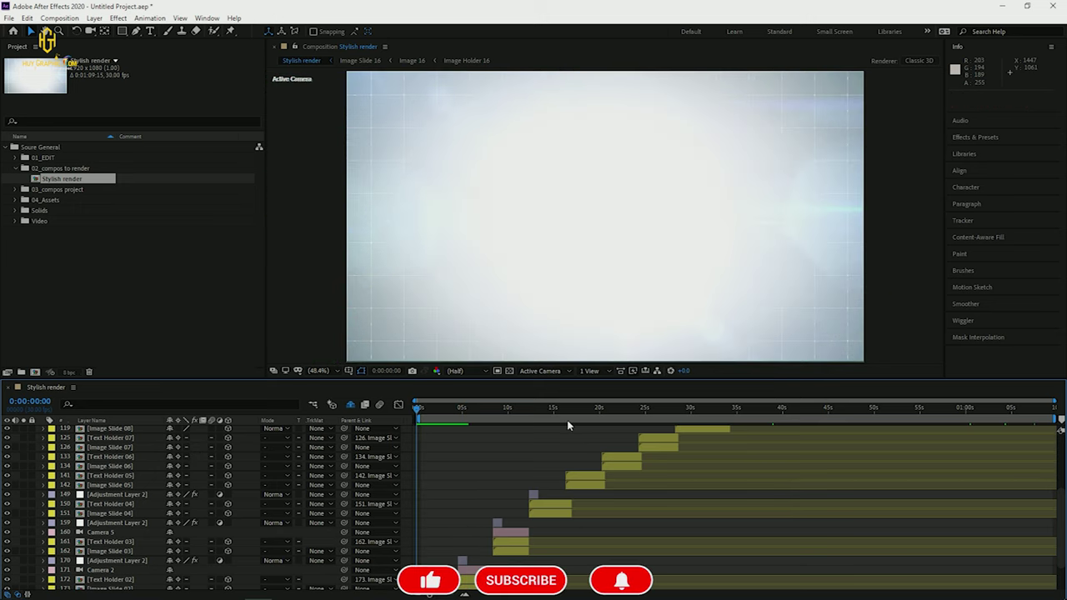
key(space)
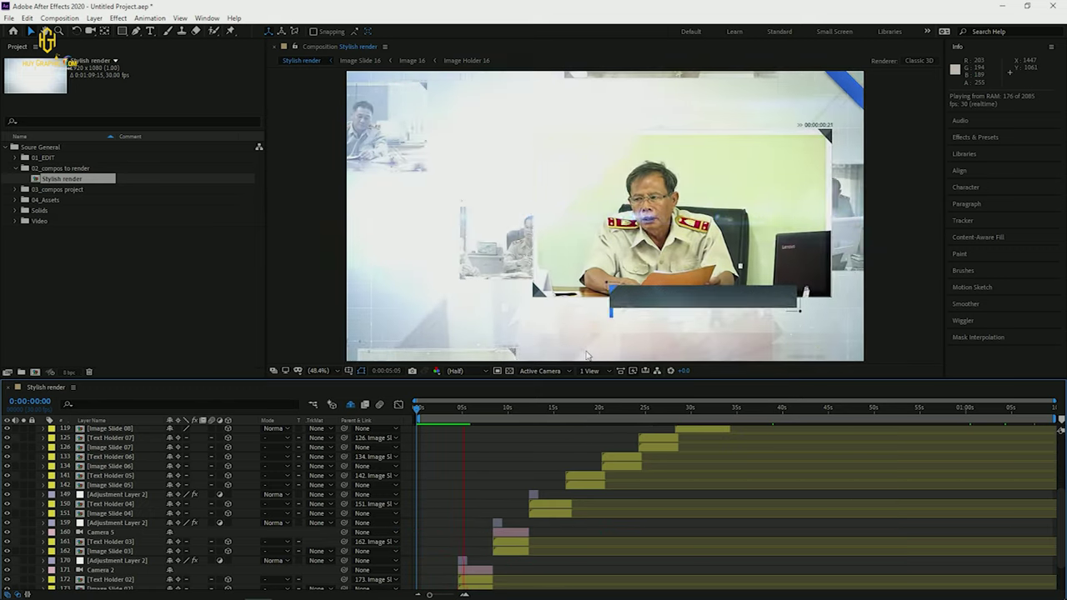
click(470, 412)
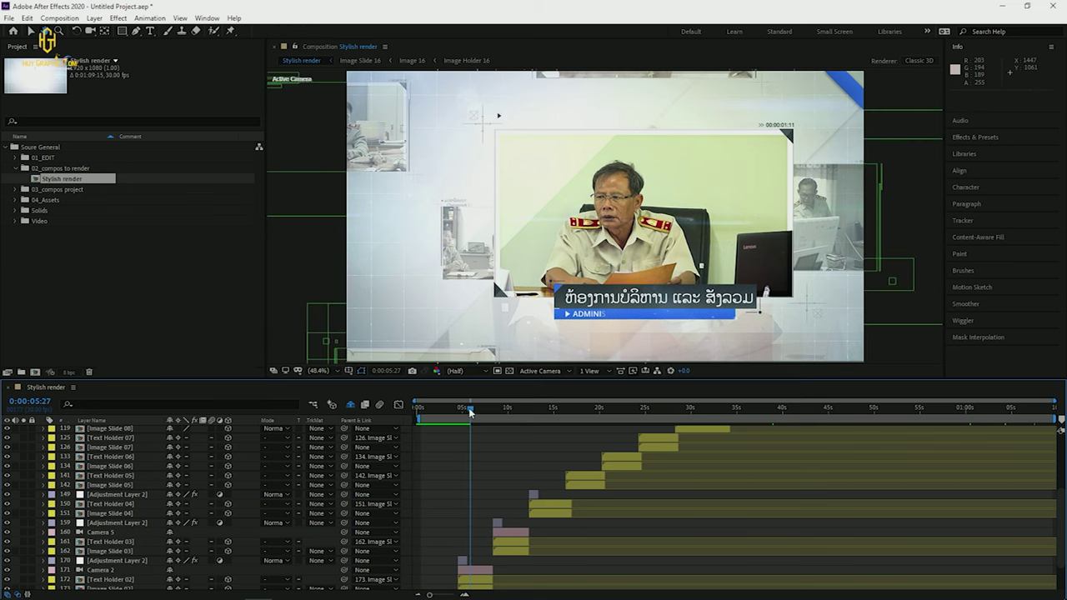
drag(470, 412, 460, 410)
click(9, 17)
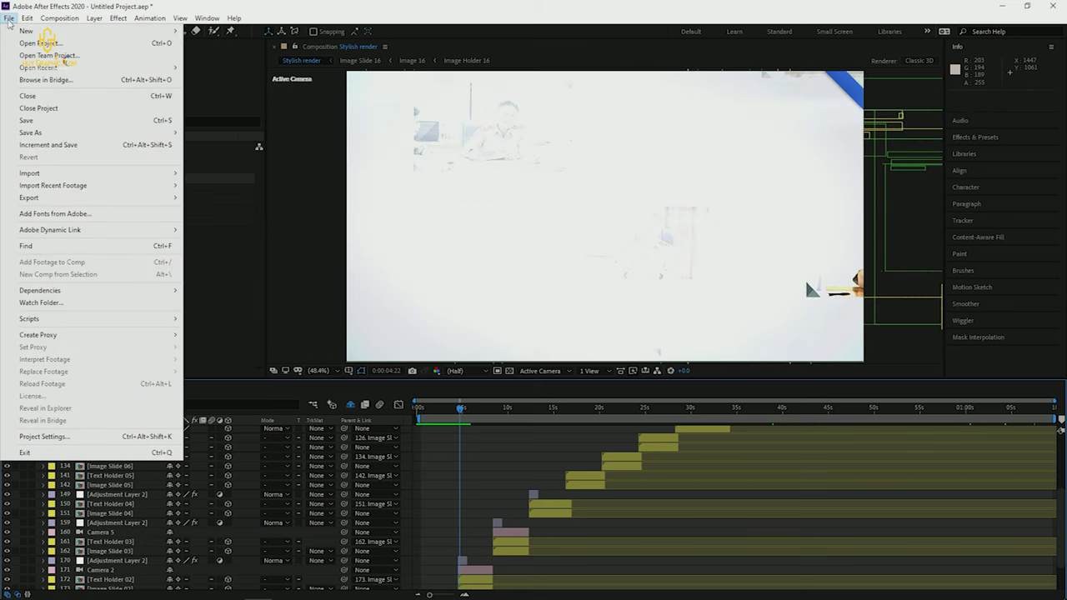
Add Stylish render to the Render Queue with render settings at a 30 fps frame rate.
mouse_move(27, 18)
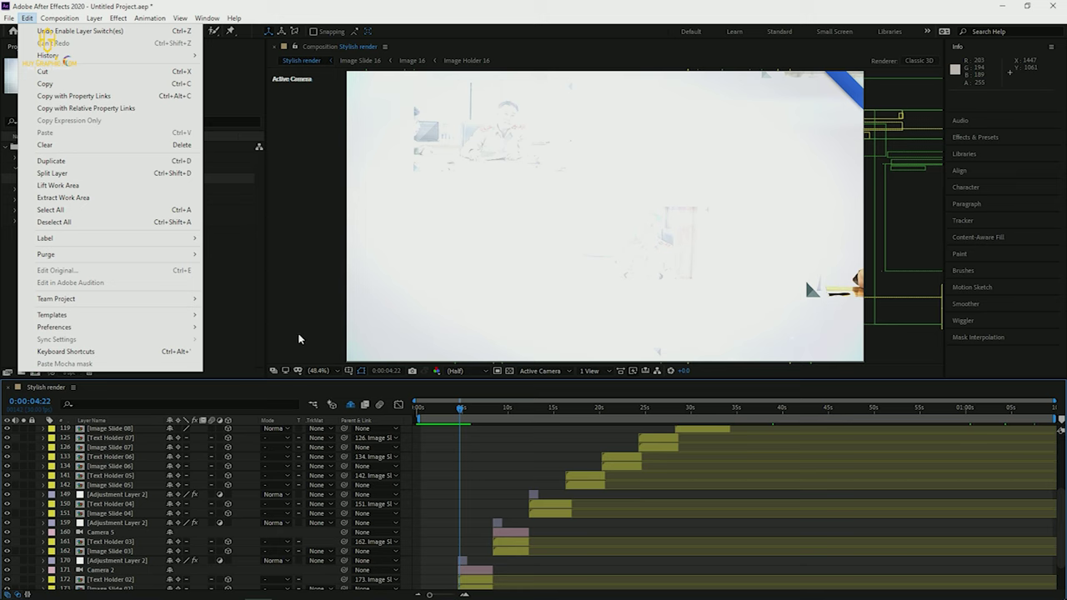
click(298, 339)
key(ctrl+m)
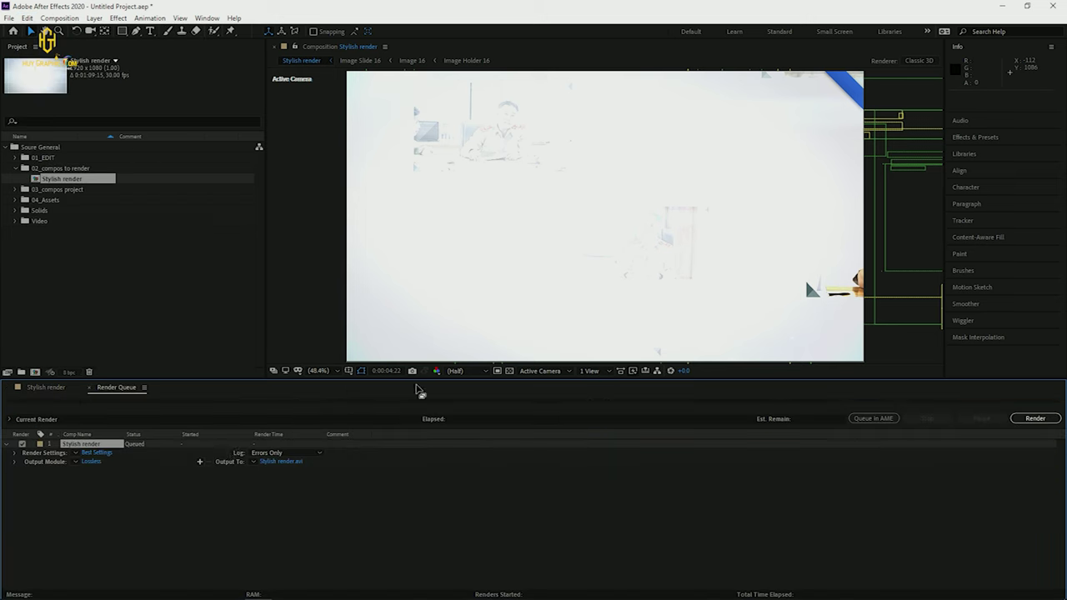
click(96, 453)
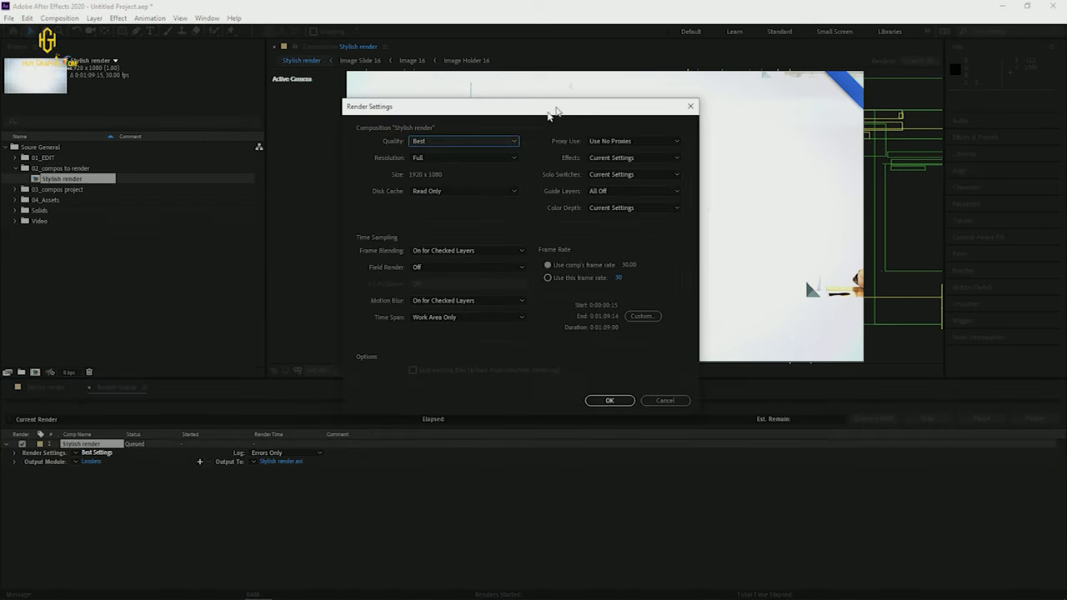
click(538, 142)
click(537, 142)
click(538, 175)
click(538, 175)
click(691, 262)
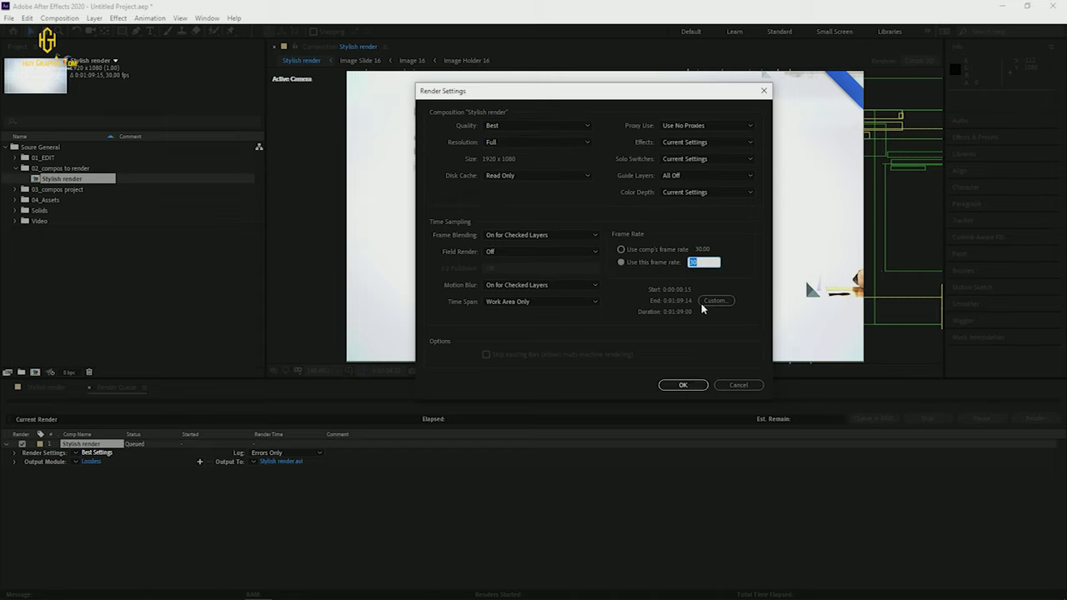
click(683, 384)
Set the Output Module format to AVI.
click(88, 462)
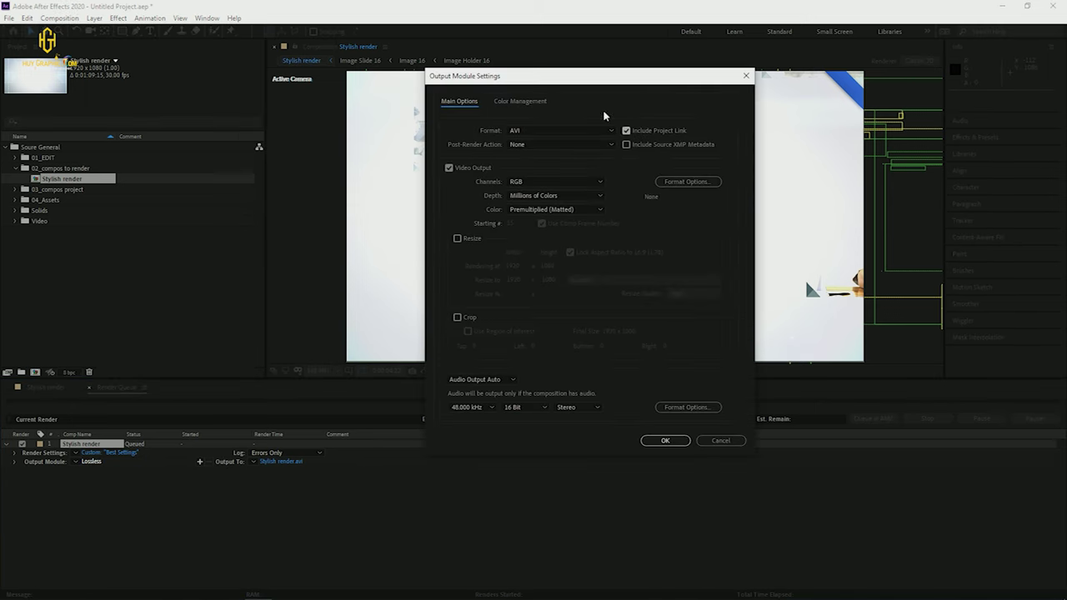
click(567, 131)
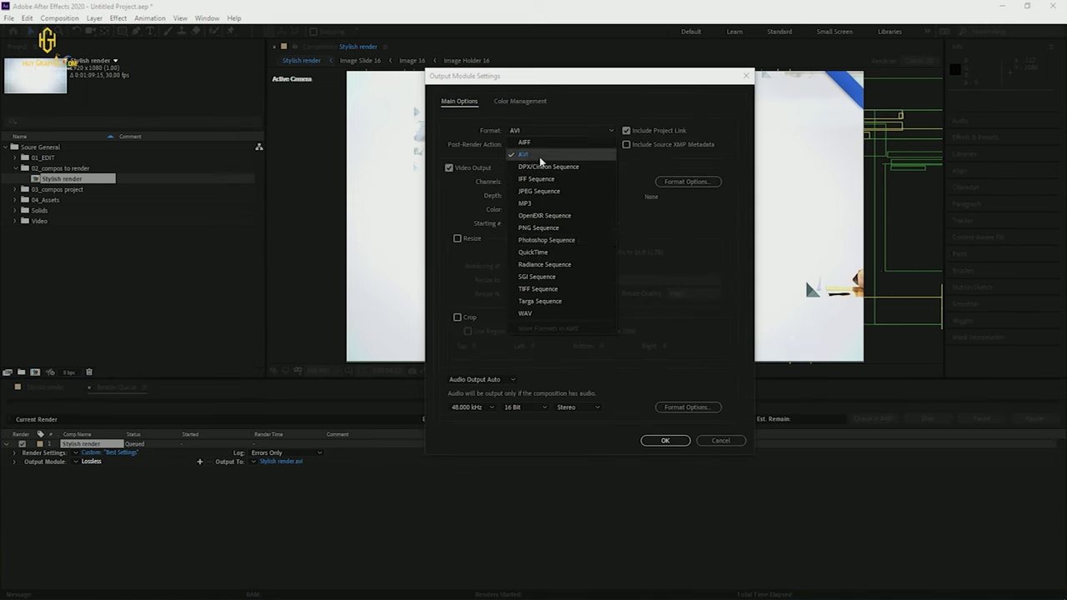
click(671, 234)
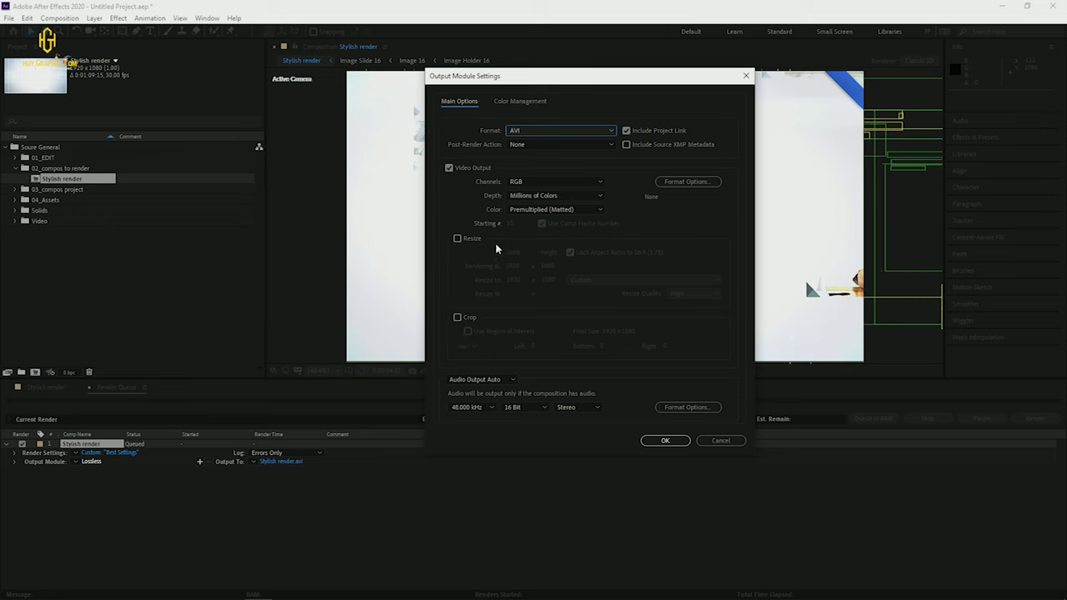
click(665, 441)
Name the output file Genaral_video champasak.avi and start the render.
click(281, 462)
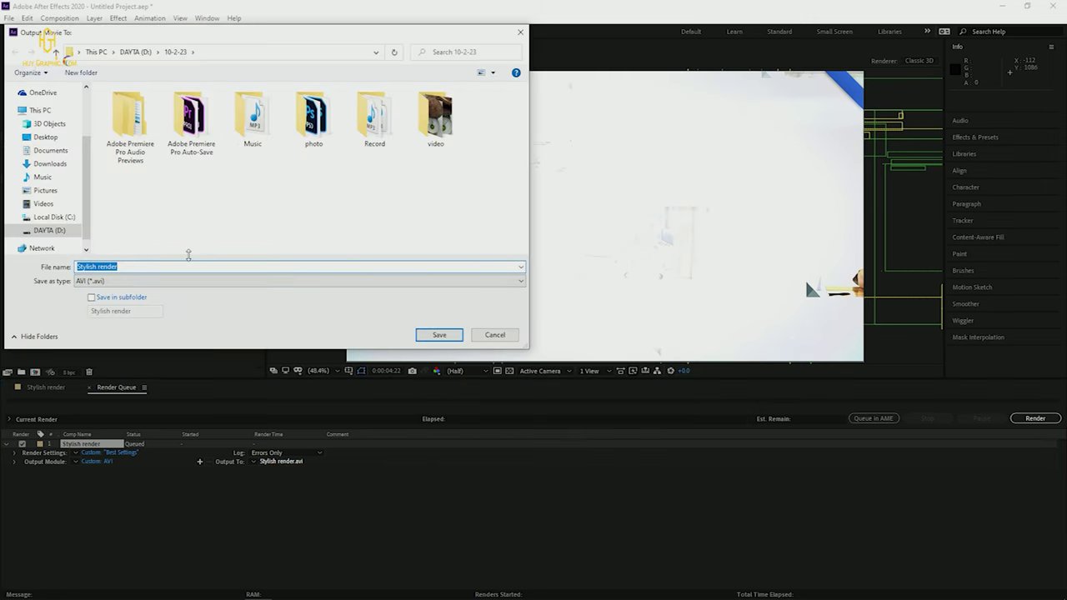
key(BackSpace)
key(Return)
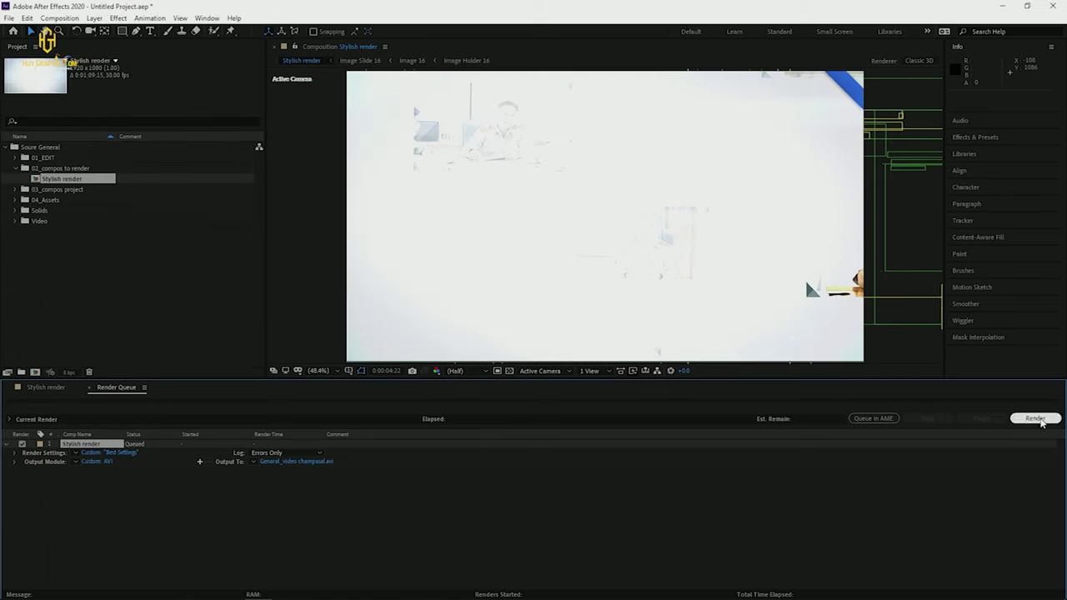
click(1039, 419)
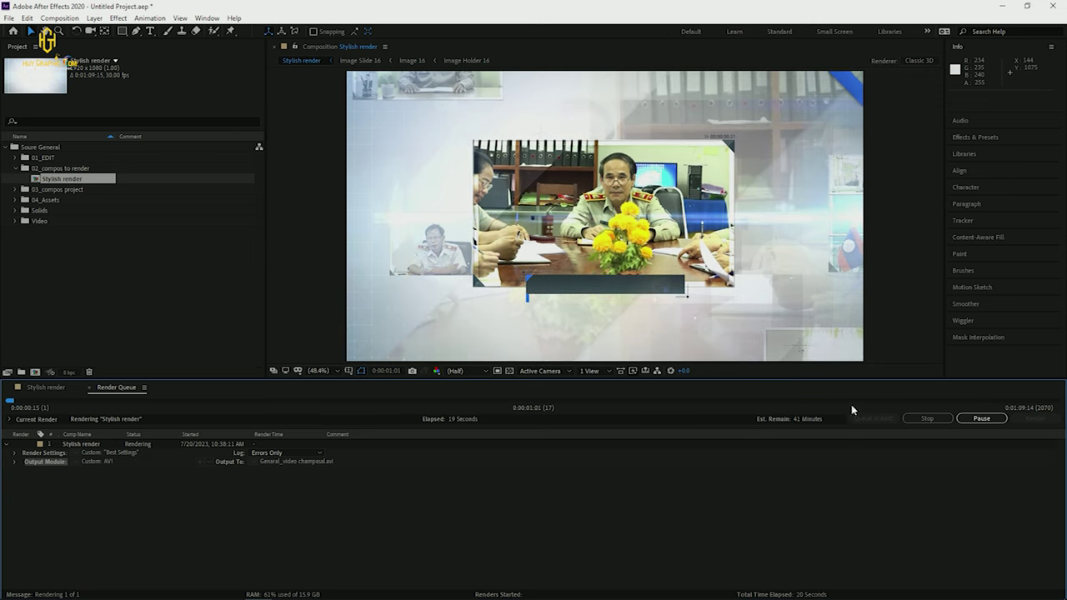
Keep Stylish render rendering to AVI, about 41 minutes estimated remaining, with the taskbar showing.
mouse_move(260, 594)
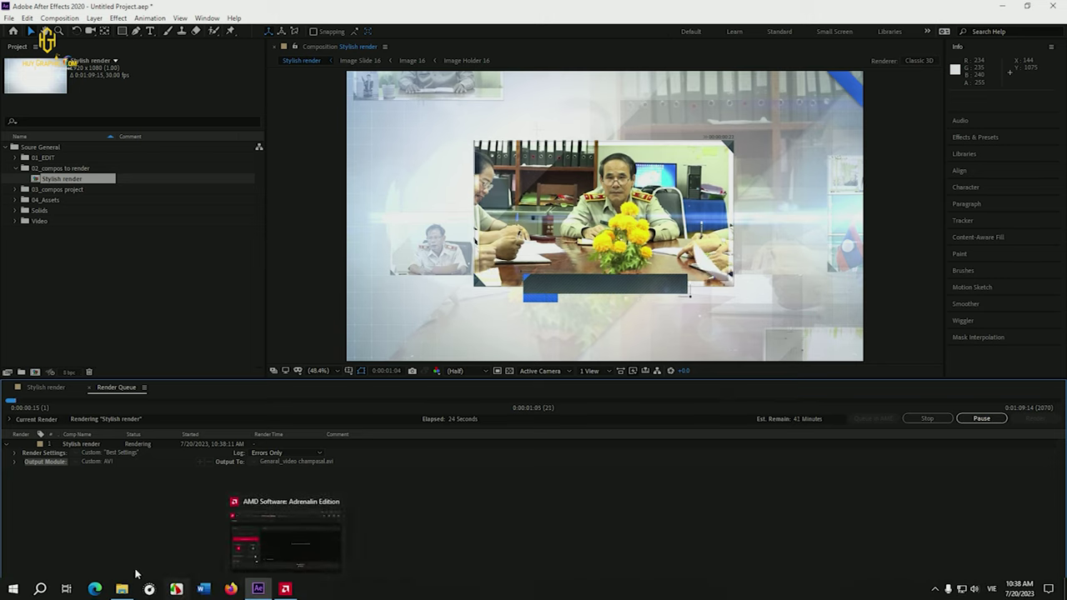
right_click(513, 597)
click(534, 540)
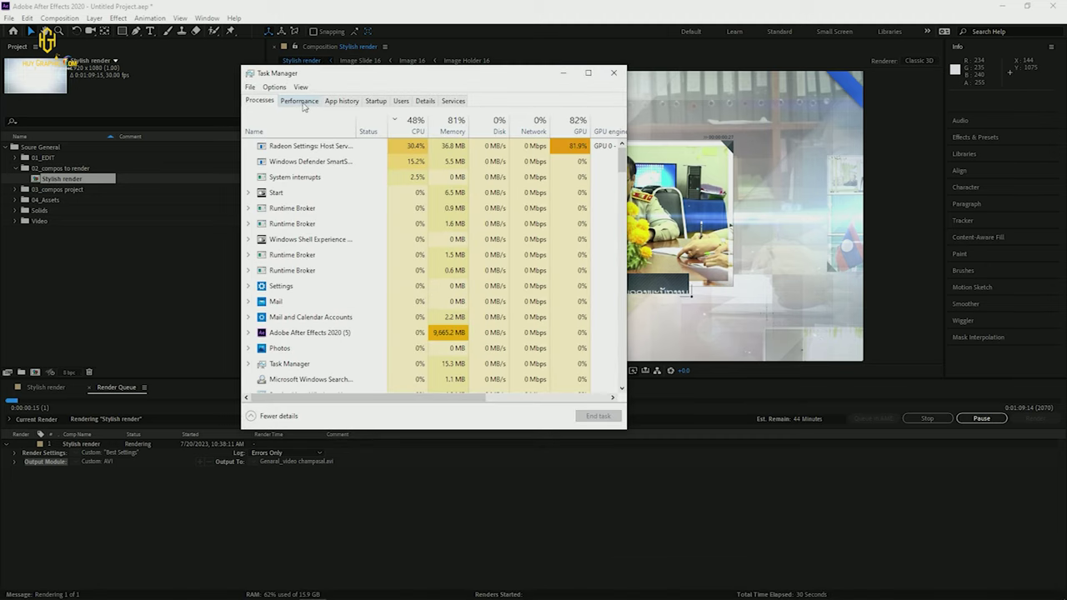
click(299, 100)
click(304, 315)
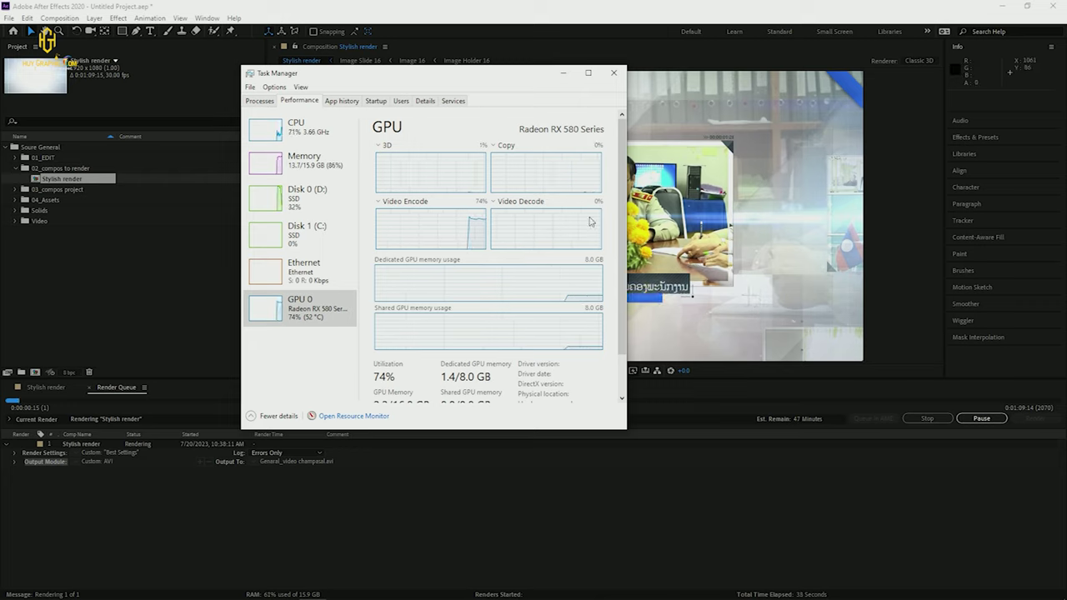
scroll(622, 293, down, 1)
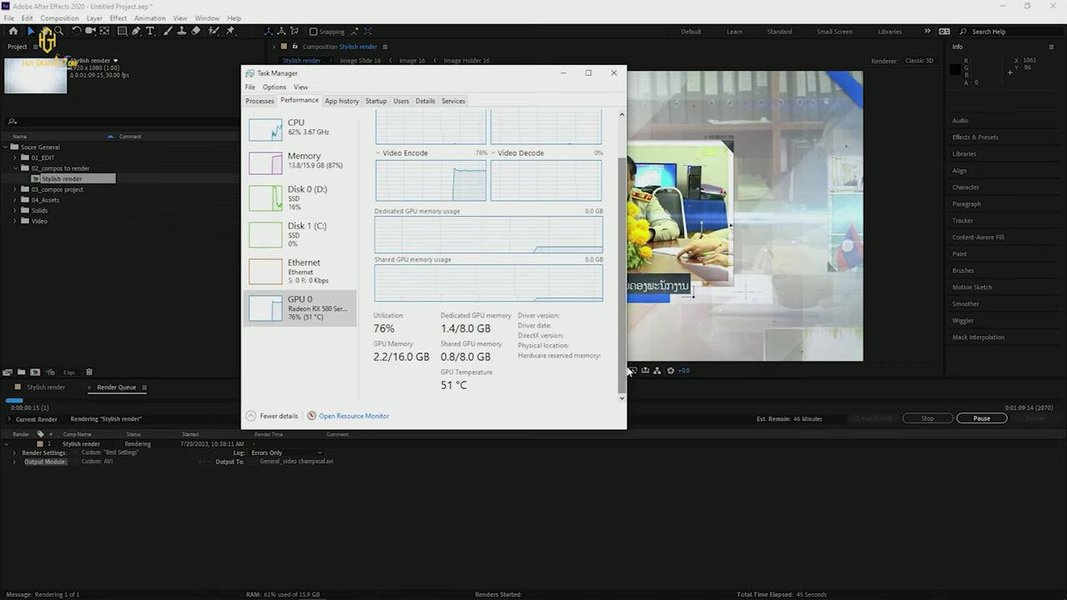
drag(627, 379, 631, 338)
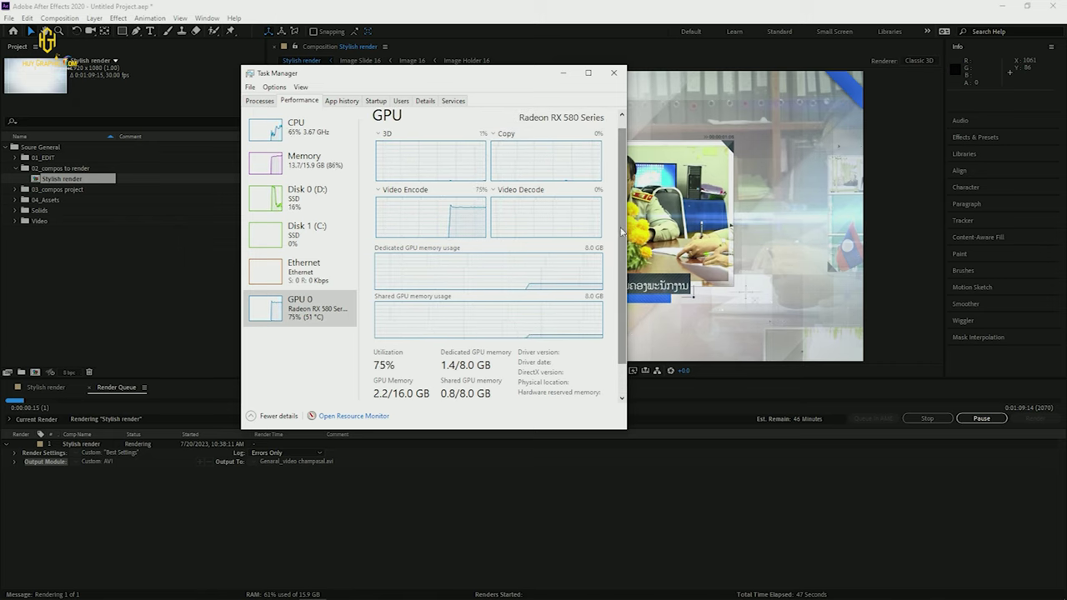
scroll(624, 232, up, 1)
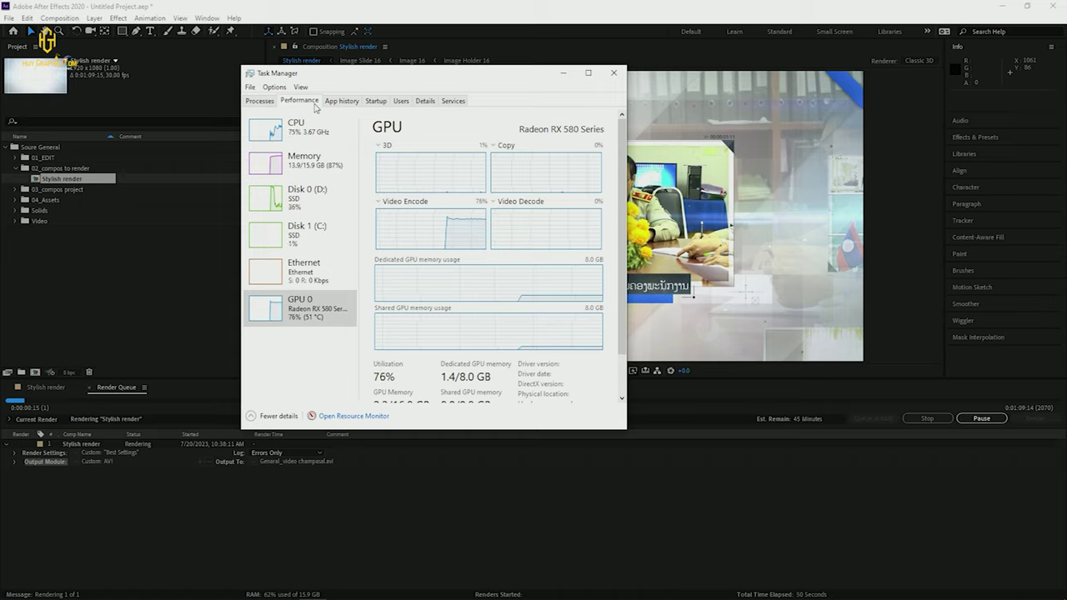
click(614, 73)
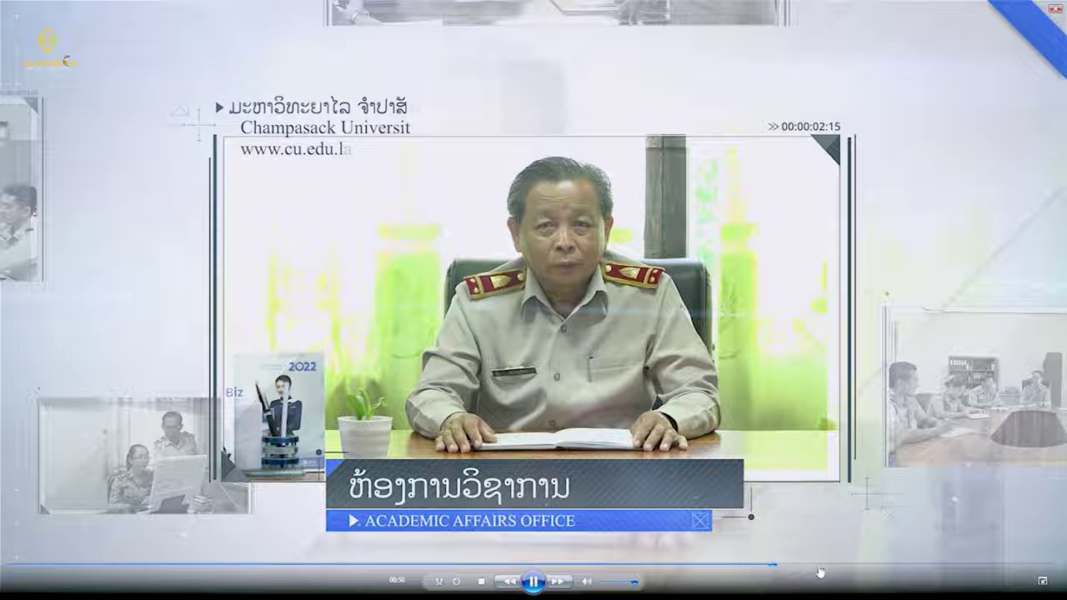
Skim the exported Champasack University video to 00:51, then near its end, and close the player.
click(796, 564)
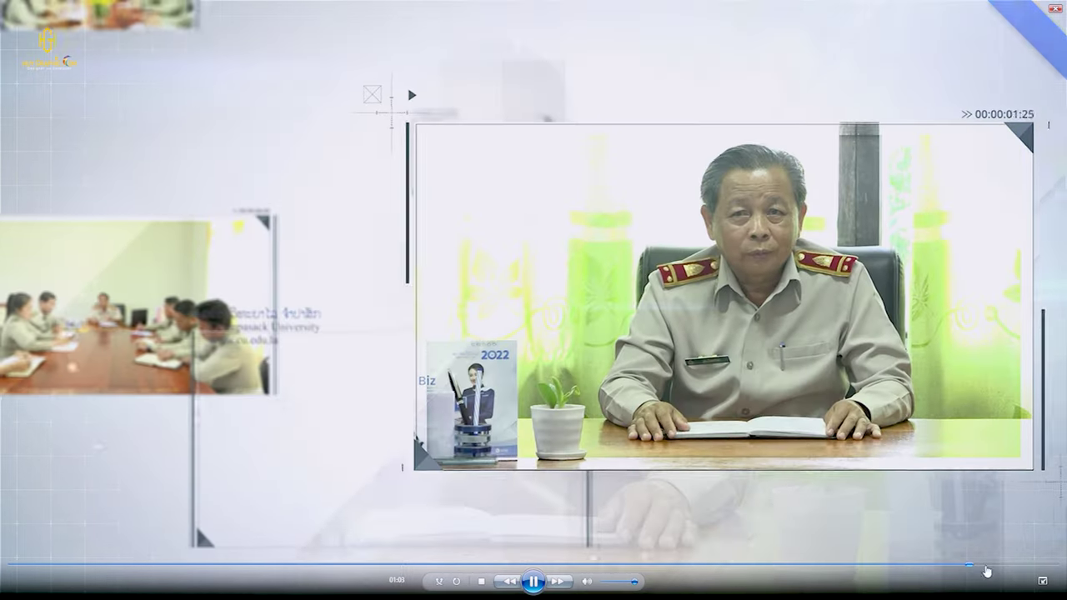
click(1029, 565)
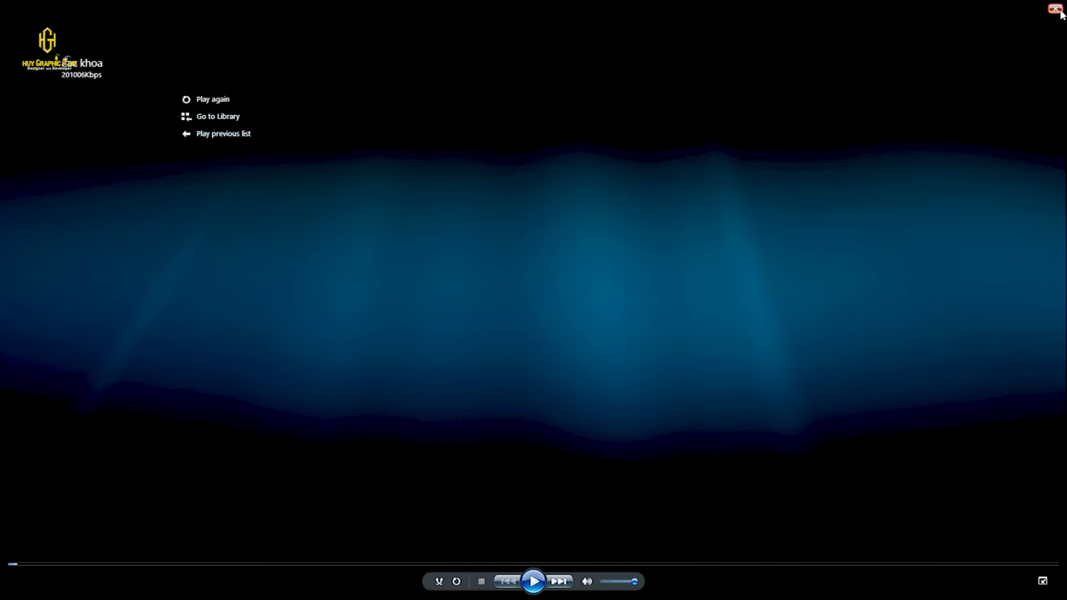
click(1059, 9)
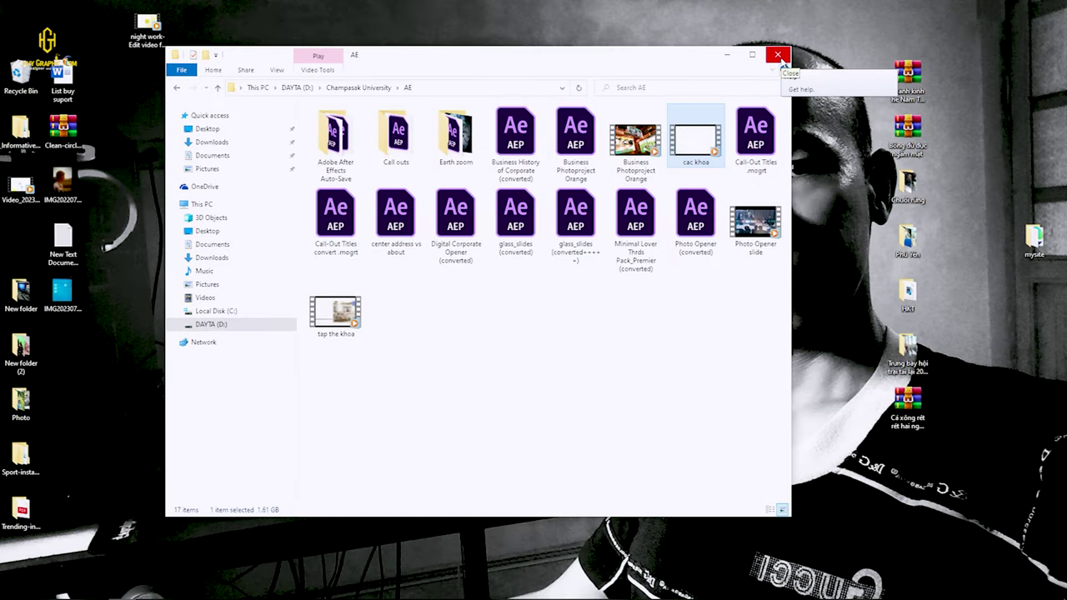
Close the AE project folder window and bring up AMD Radeon's Record & Stream page.
click(778, 56)
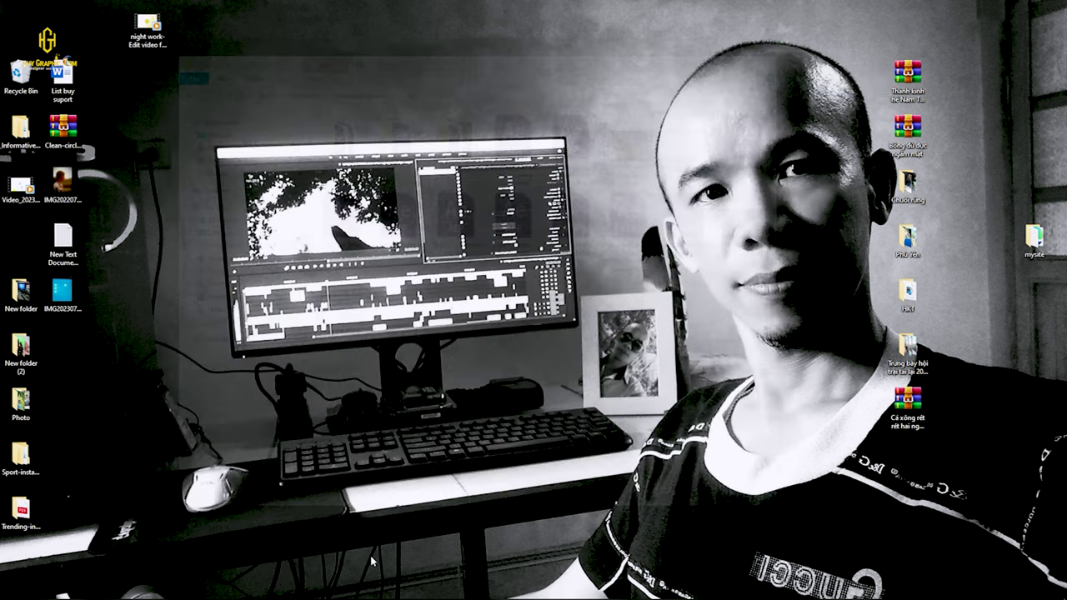
mouse_move(177, 594)
click(285, 588)
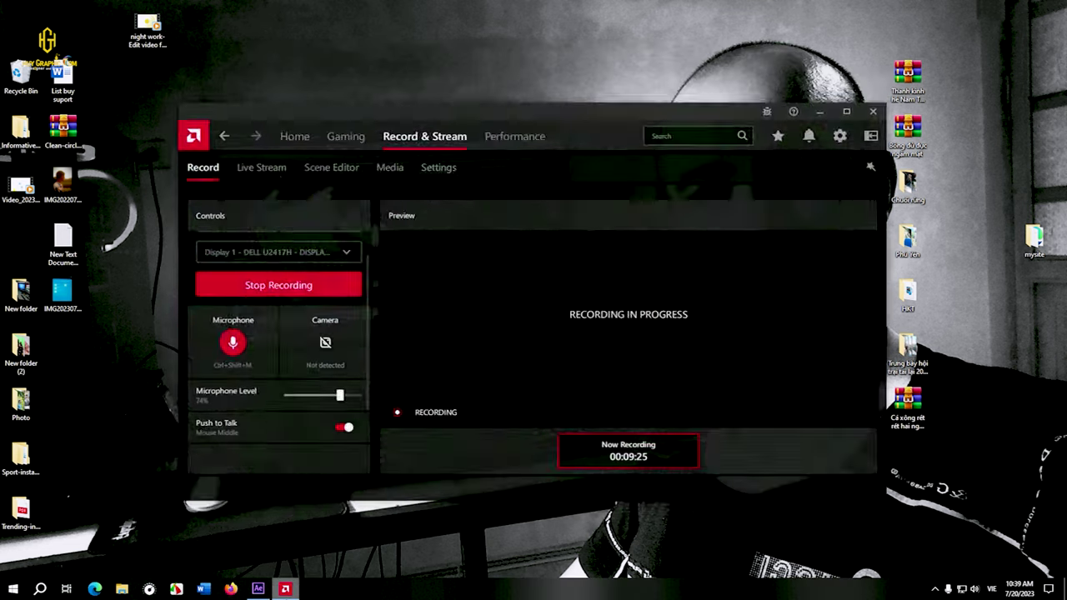